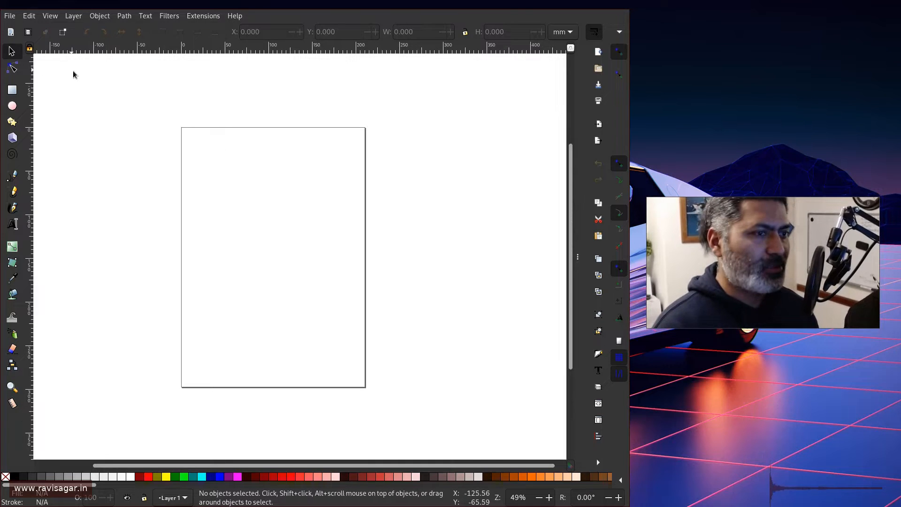
# Set the page size to Video HD 1080p, 1920 × 1080 px landscape, in Document Properties.
pyautogui.click(10, 17)
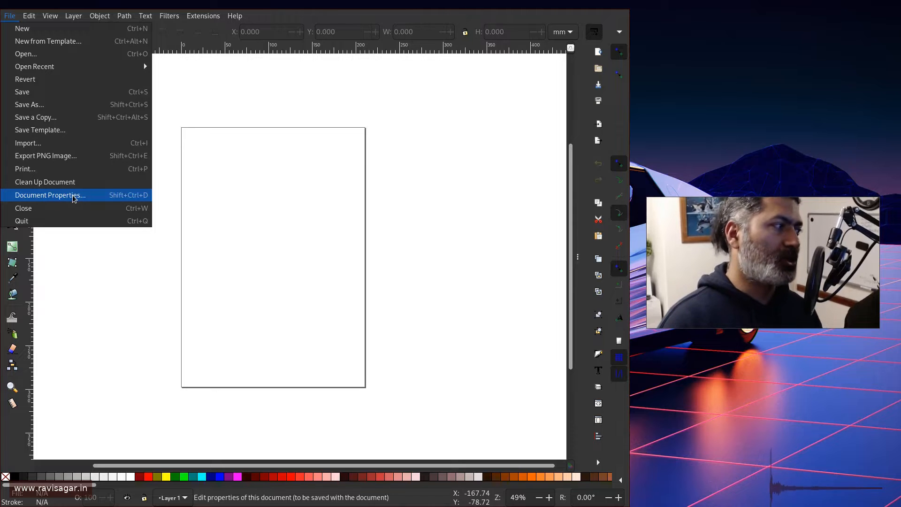
pyautogui.click(279, 197)
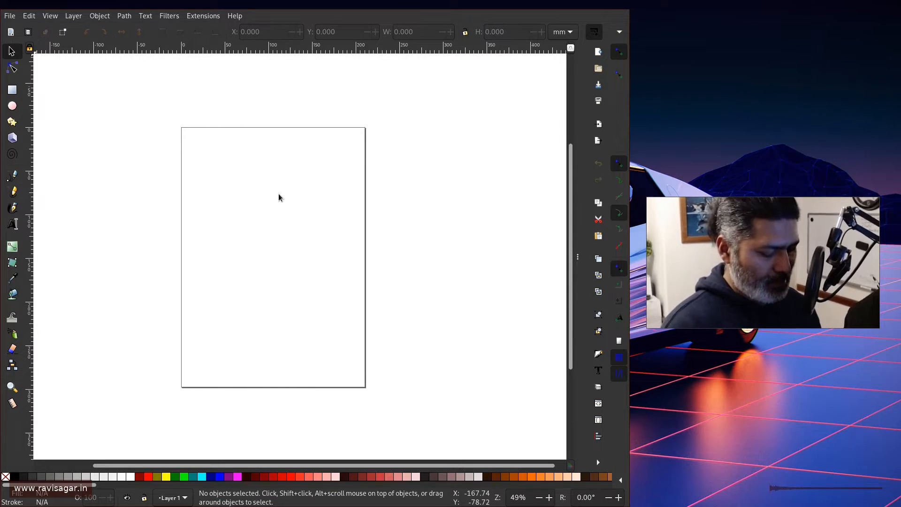
pyautogui.hotkey('ctrl', 'shift', 'd')
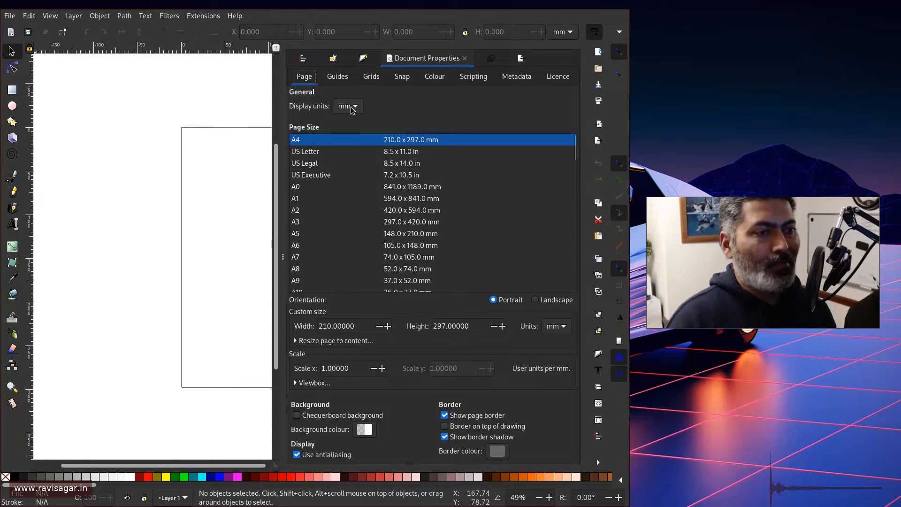
pyautogui.scroll(-15, 399, 207)
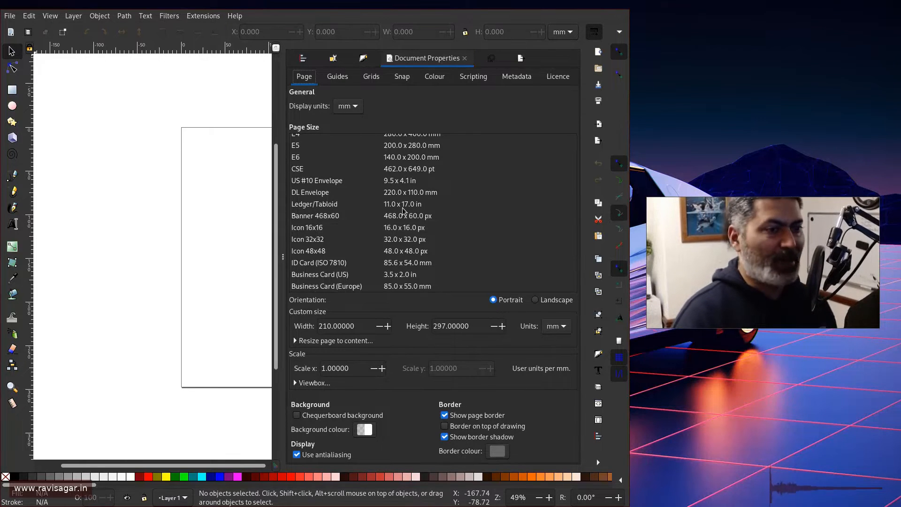
pyautogui.scroll(-3, 413, 211)
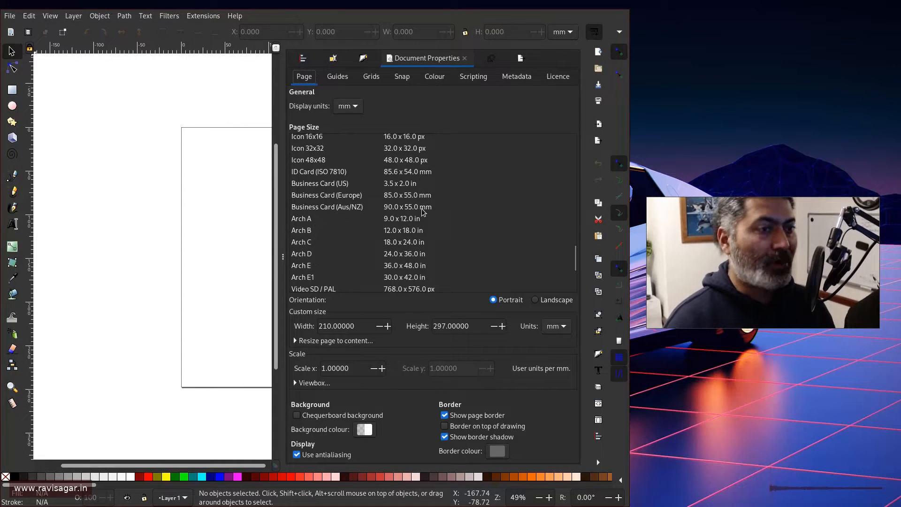
pyautogui.scroll(-3, 423, 209)
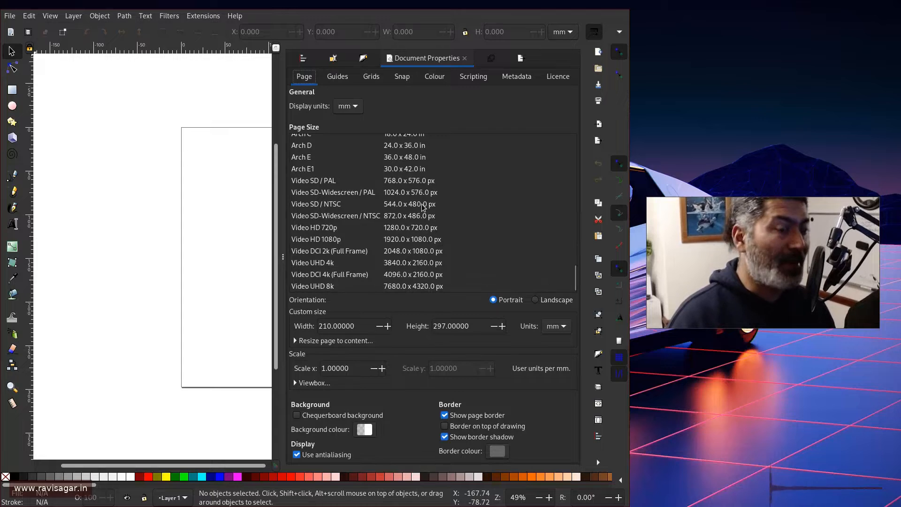
pyautogui.click(340, 240)
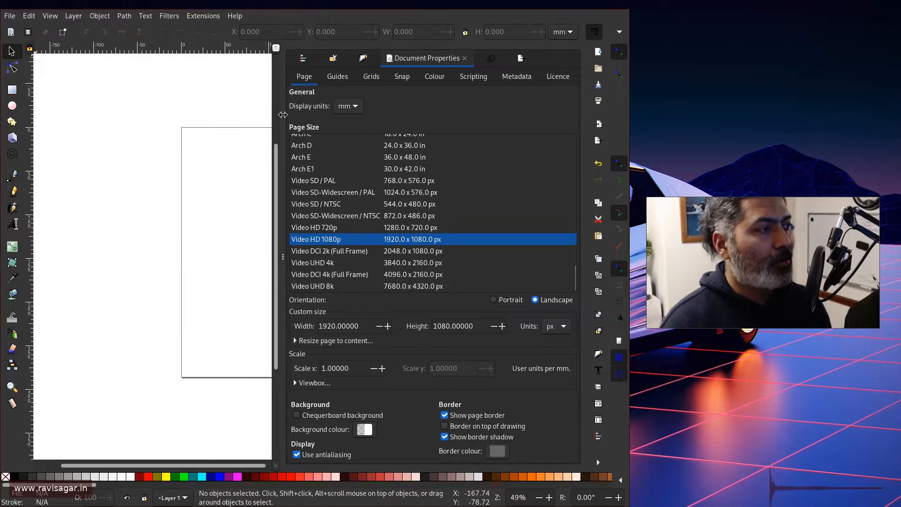
# Close Document Properties and scroll the canvas until the whole 1920 × 1080 page is visible.
pyautogui.click(283, 249)
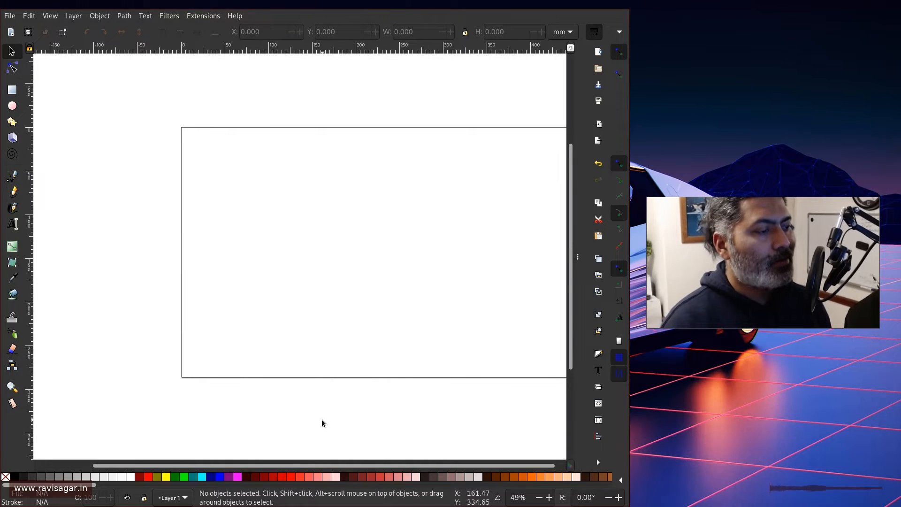
pyautogui.moveTo(301, 463); pyautogui.dragTo(328, 468)
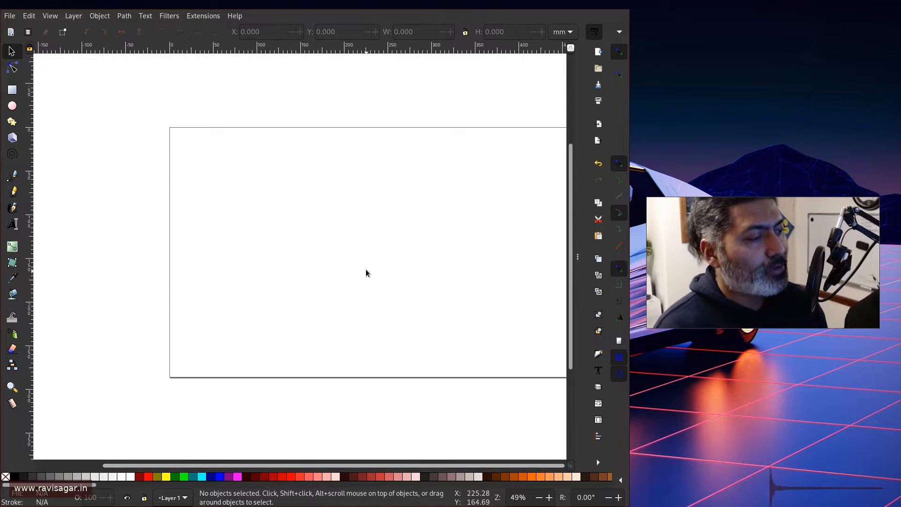
pyautogui.scroll(-4, 365, 269)
pyautogui.scroll(2, 422, 262)
pyautogui.scroll(2, 339, 283)
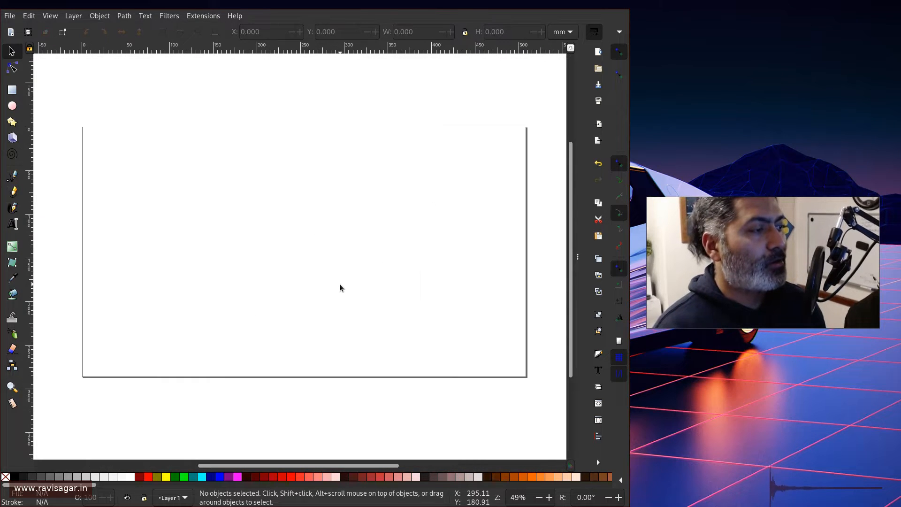
pyautogui.scroll(-2, 339, 284)
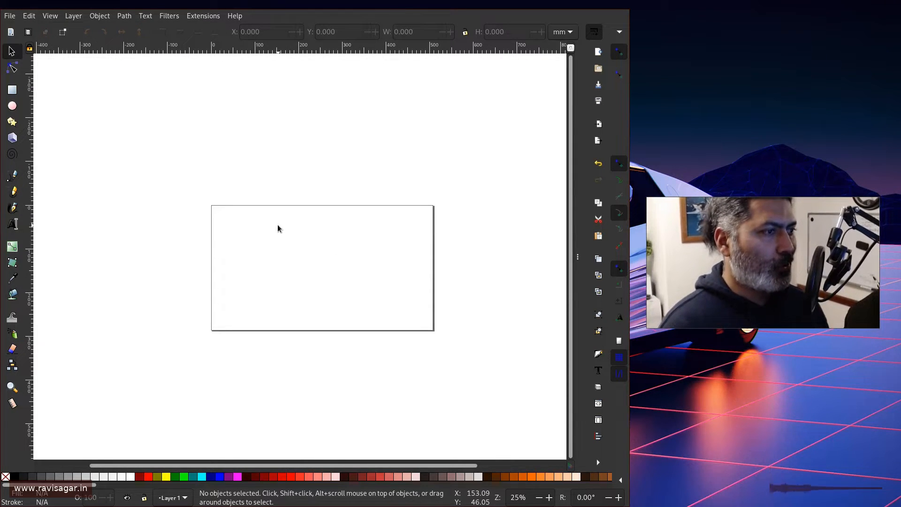
# Draw a rectangle inside the page and fill it with yellow.
pyautogui.click(12, 90)
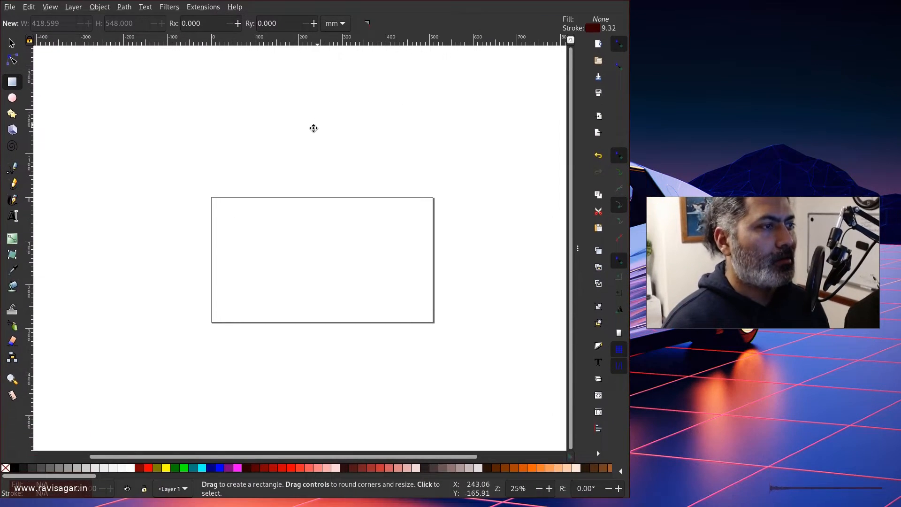
pyautogui.moveTo(219, 207)
pyautogui.mouseDown()
pyautogui.moveTo(431, 328)
pyautogui.moveTo(427, 315)
pyautogui.mouseUp()
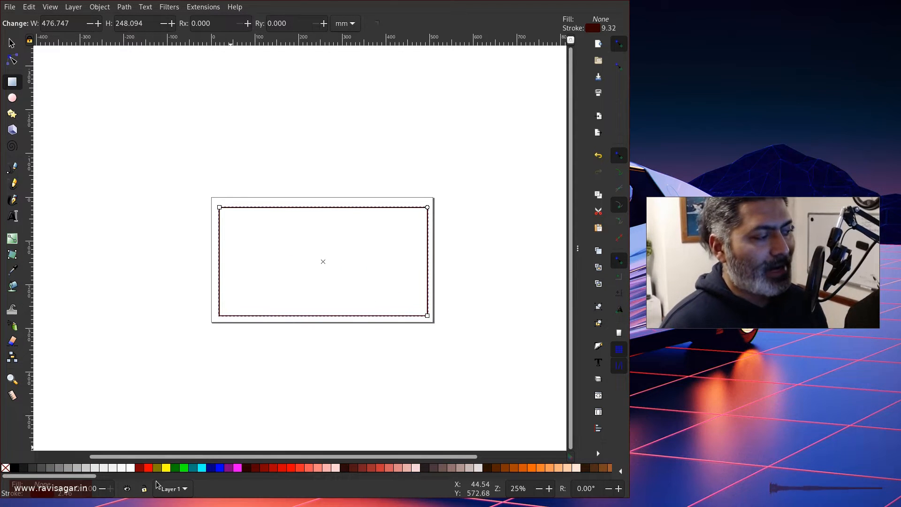
pyautogui.click(168, 468)
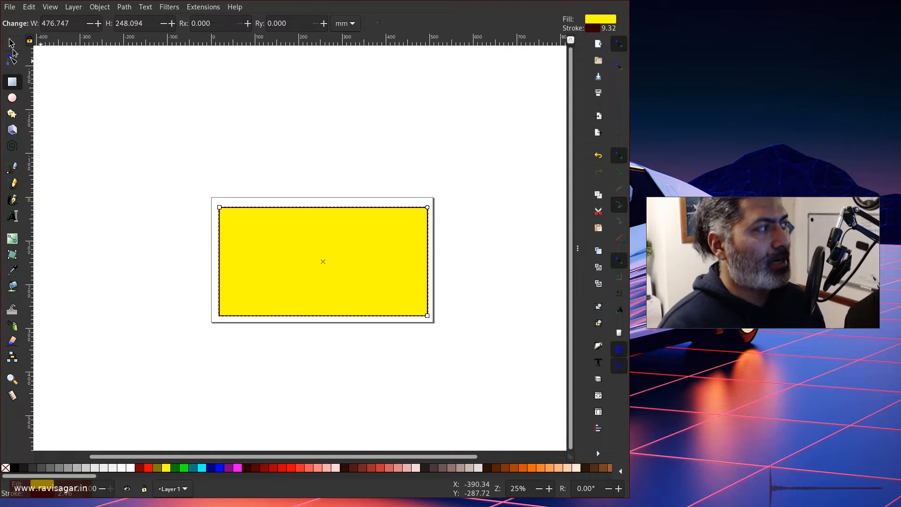
# Move the yellow rectangle to the page's top-left and stretch it toward the right and bottom edges.
pyautogui.click(12, 44)
pyautogui.moveTo(272, 252); pyautogui.dragTo(255, 238)
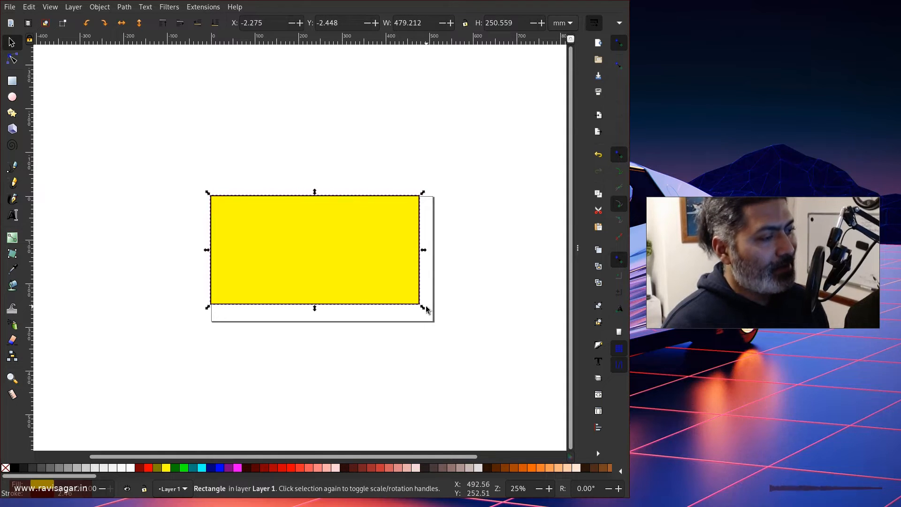
pyautogui.moveTo(426, 310)
pyautogui.mouseDown()
pyautogui.moveTo(437, 329)
pyautogui.moveTo(429, 315)
pyautogui.mouseUp()
pyautogui.keyDown('ctrl'); pyautogui.scroll(10, 429, 282); pyautogui.keyUp('ctrl')
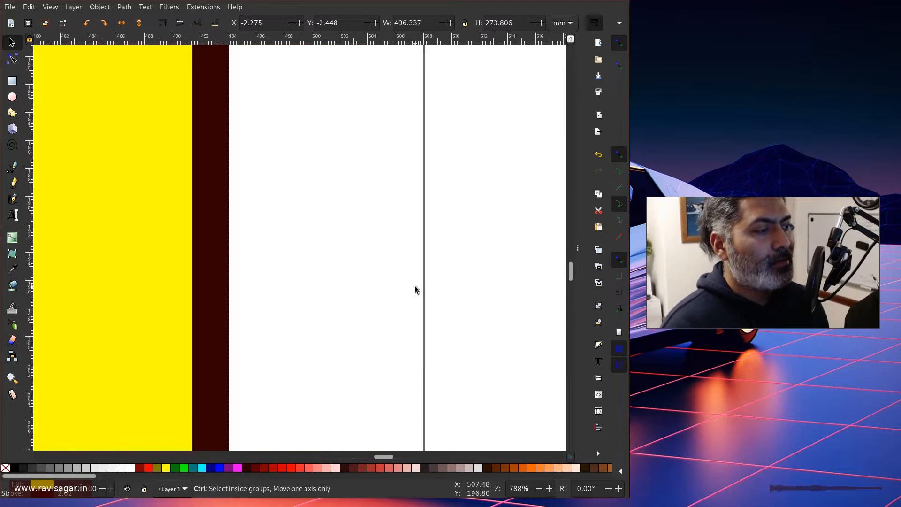
pyautogui.keyDown('ctrl'); pyautogui.scroll(-4, 415, 289); pyautogui.keyUp('ctrl')
pyautogui.keyDown('ctrl'); pyautogui.scroll(2, 378, 74); pyautogui.keyUp('ctrl')
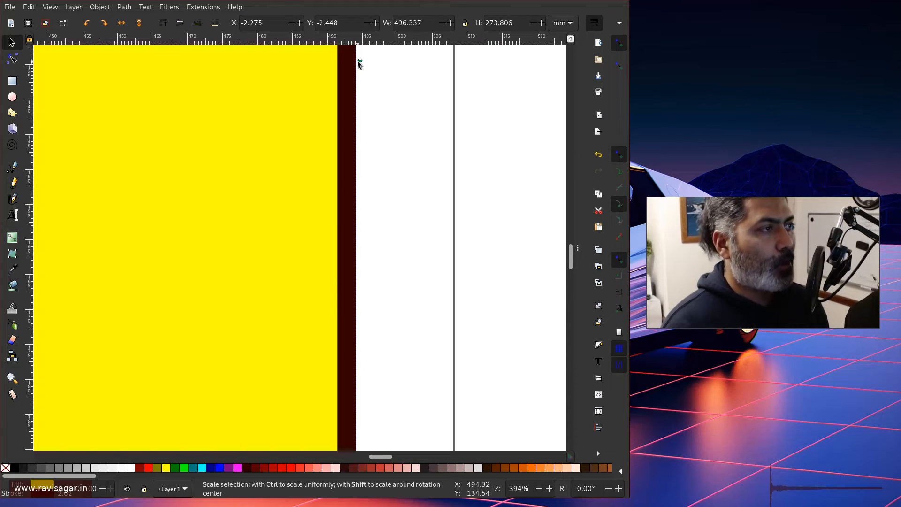
pyautogui.moveTo(358, 62); pyautogui.dragTo(455, 80)
pyautogui.keyDown('ctrl'); pyautogui.scroll(-7, 346, 127); pyautogui.keyUp('ctrl')
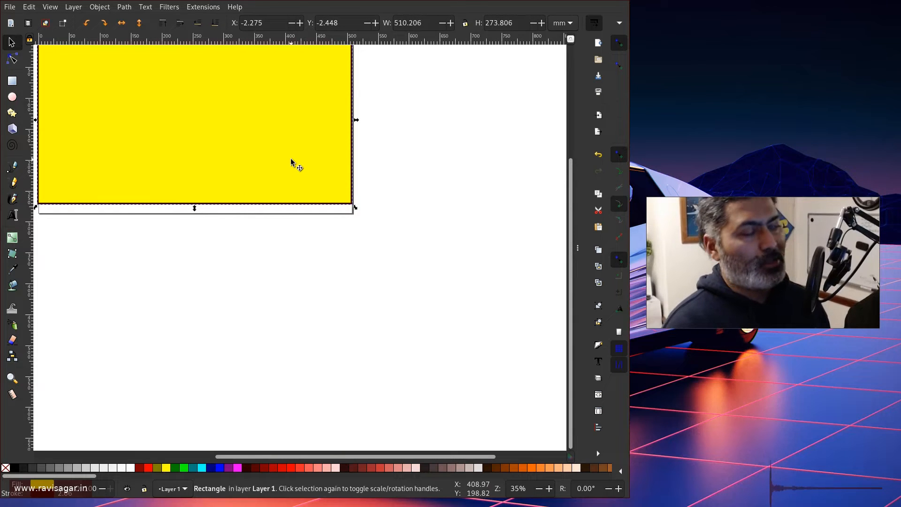
pyautogui.keyDown('ctrl'); pyautogui.scroll(6, 354, 150); pyautogui.keyUp('ctrl')
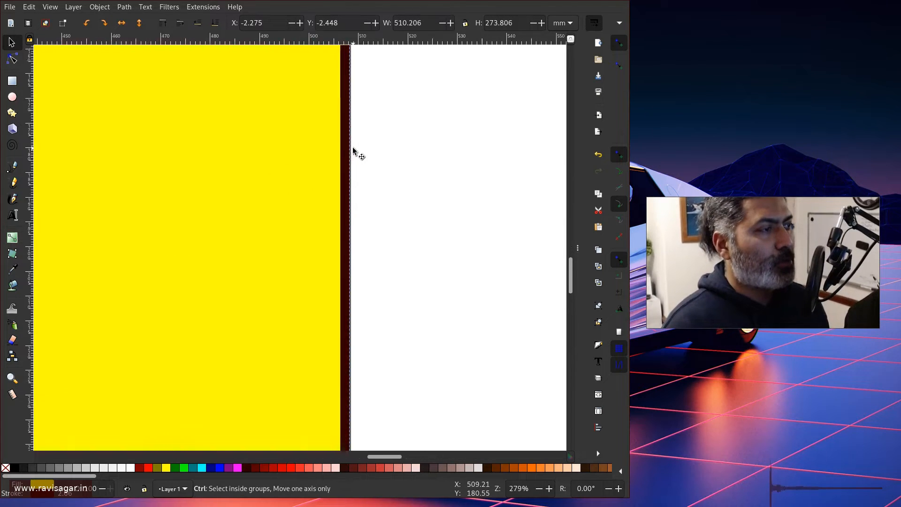
pyautogui.keyDown('ctrl'); pyautogui.scroll(-6, 353, 147); pyautogui.keyUp('ctrl')
# Remove the yellow rectangle's dark red outline by setting its stroke paint to none.
pyautogui.rightClick(310, 126)
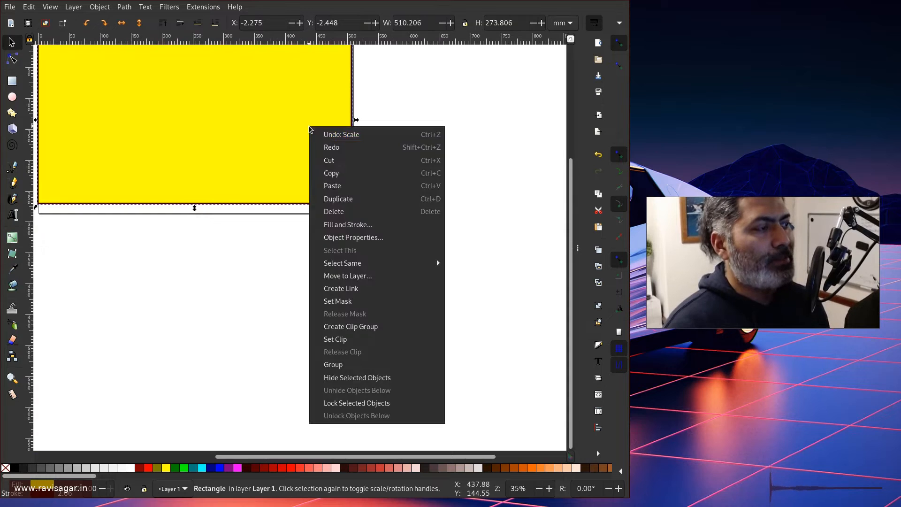
pyautogui.click(348, 225)
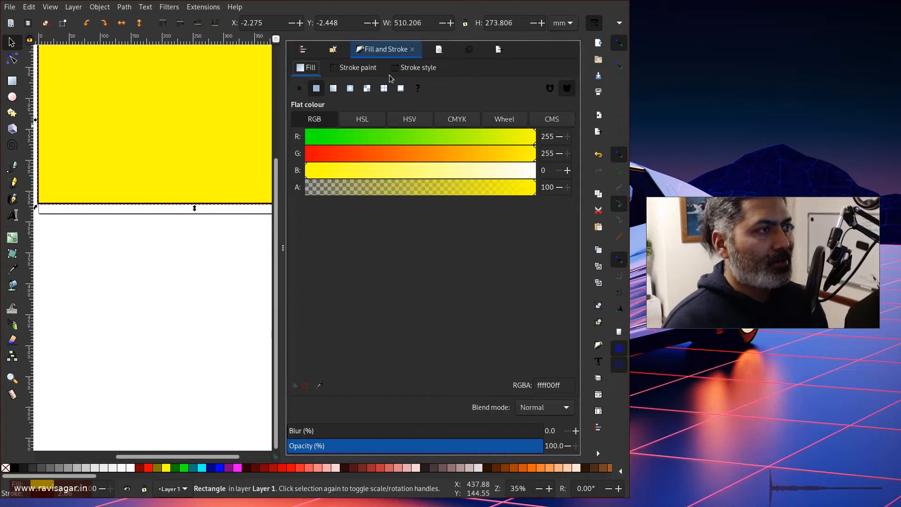
pyautogui.click(353, 69)
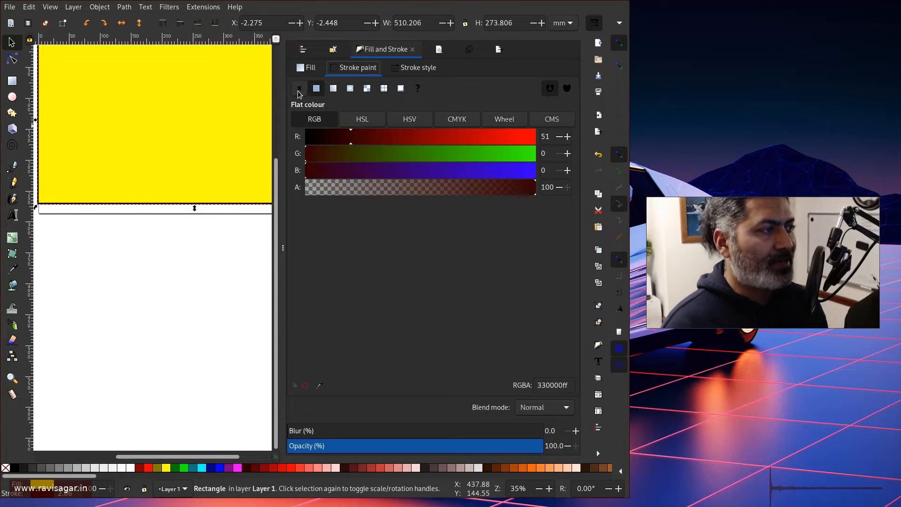
pyautogui.click(299, 88)
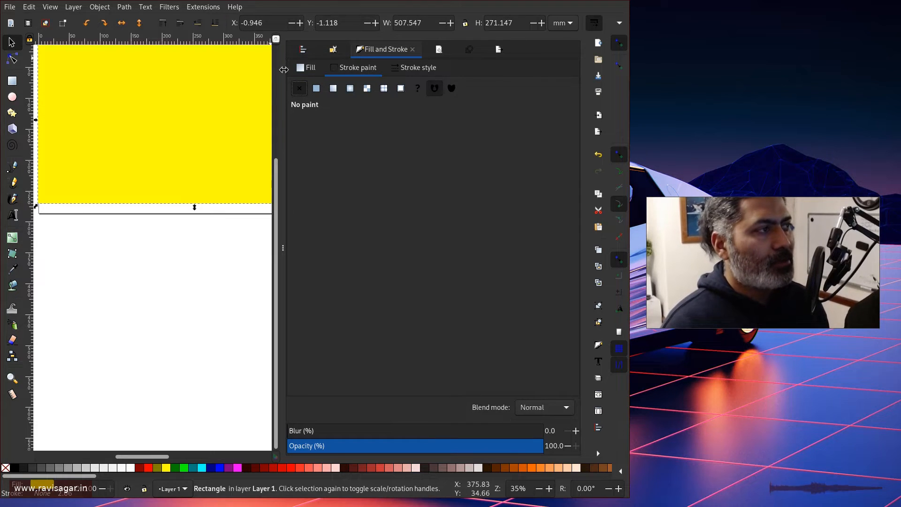
pyautogui.click(283, 245)
# Align the rectangle's right edge with the page edge, about 508.989 × 271.147 mm.
pyautogui.scroll(8, 337, 162)
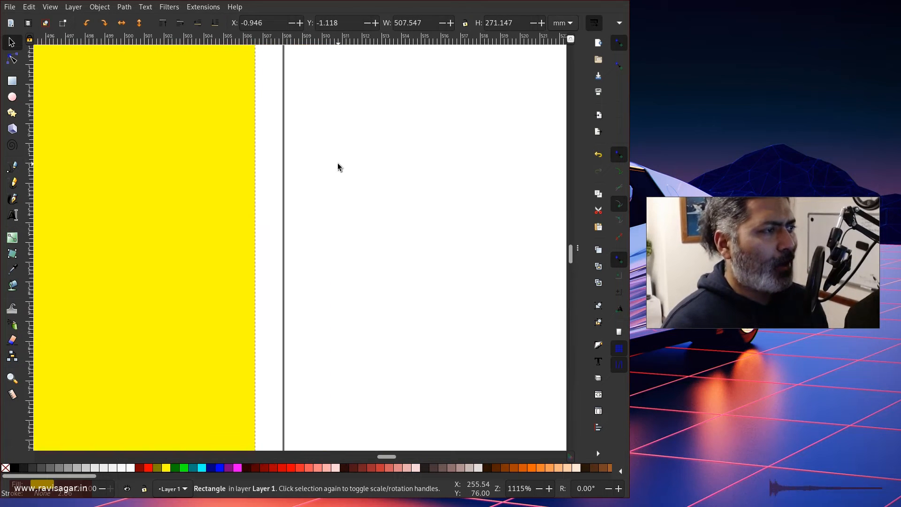
pyautogui.scroll(2, 259, 112)
pyautogui.scroll(-4, 286, 164)
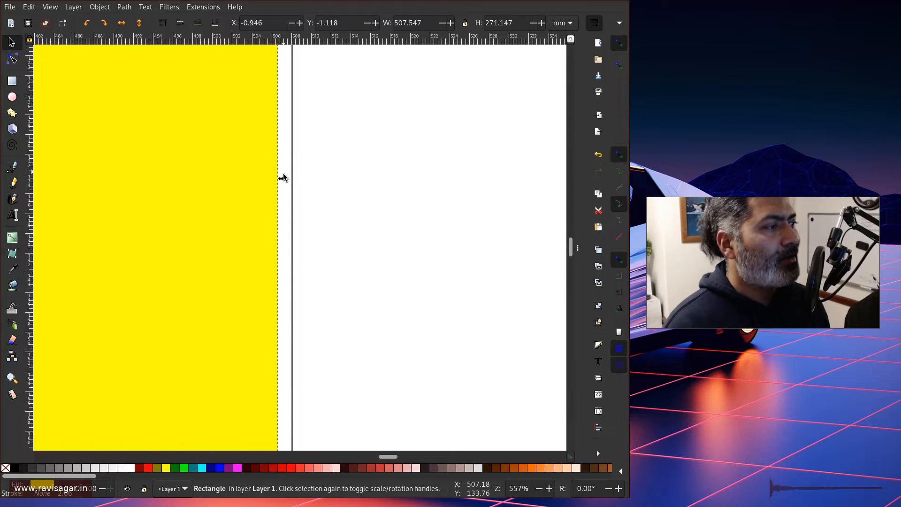
pyautogui.moveTo(282, 180); pyautogui.dragTo(296, 182)
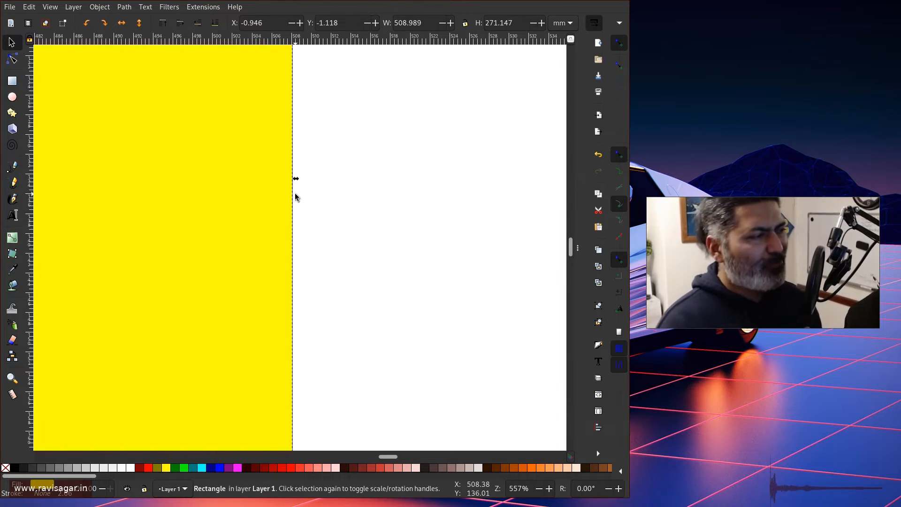
pyautogui.scroll(-9, 288, 192)
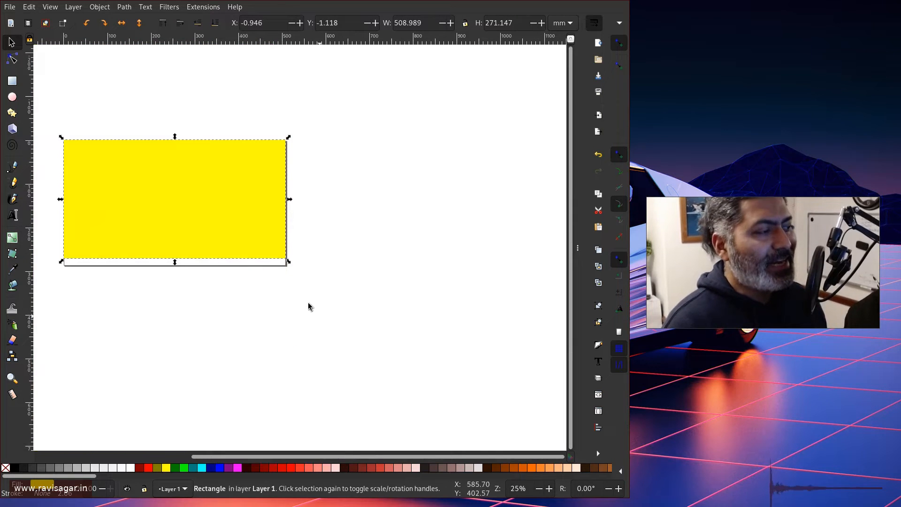
# Add guides along all four page edges from Document Properties' guide settings.
pyautogui.moveTo(236, 219); pyautogui.dragTo(258, 231)
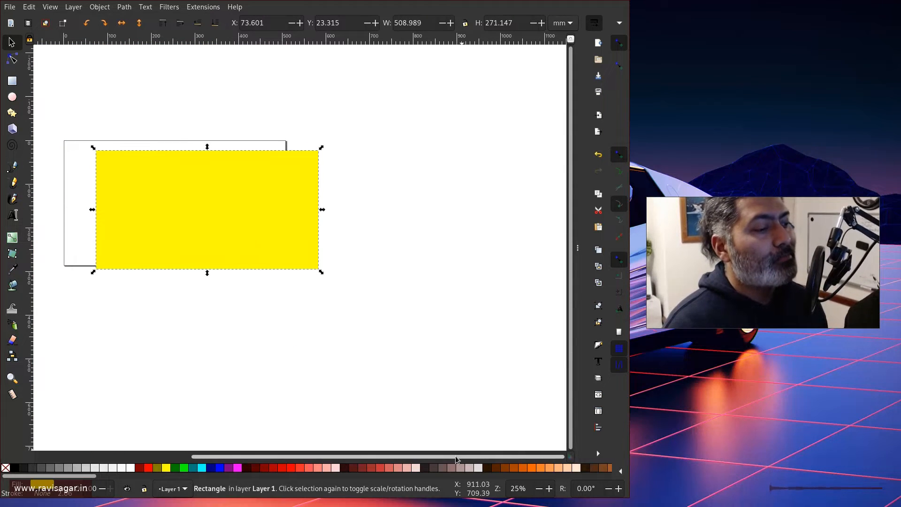
pyautogui.moveTo(455, 458); pyautogui.dragTo(395, 438)
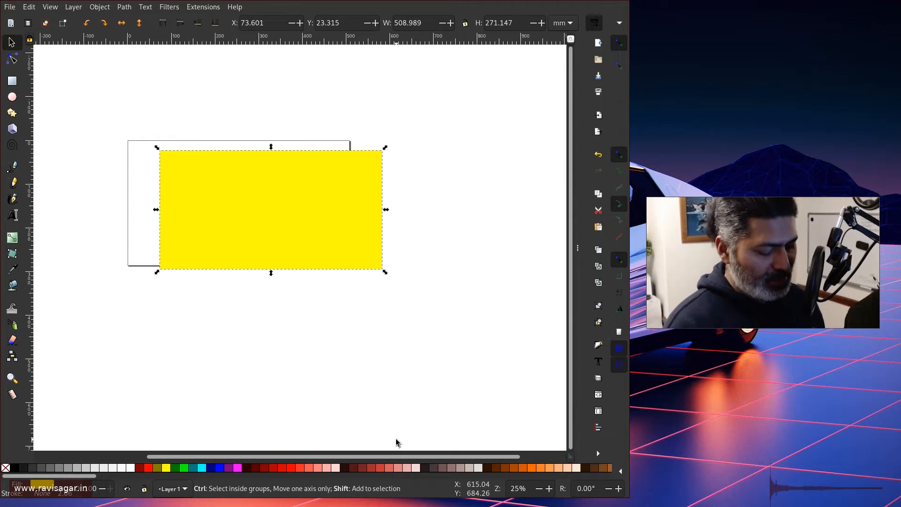
pyautogui.hotkey('ctrl', 'shift', 'd')
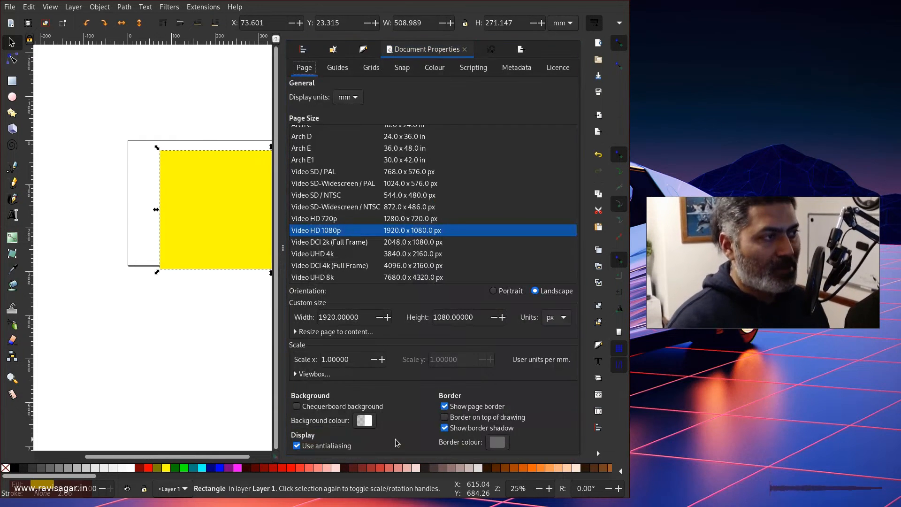
pyautogui.click(339, 68)
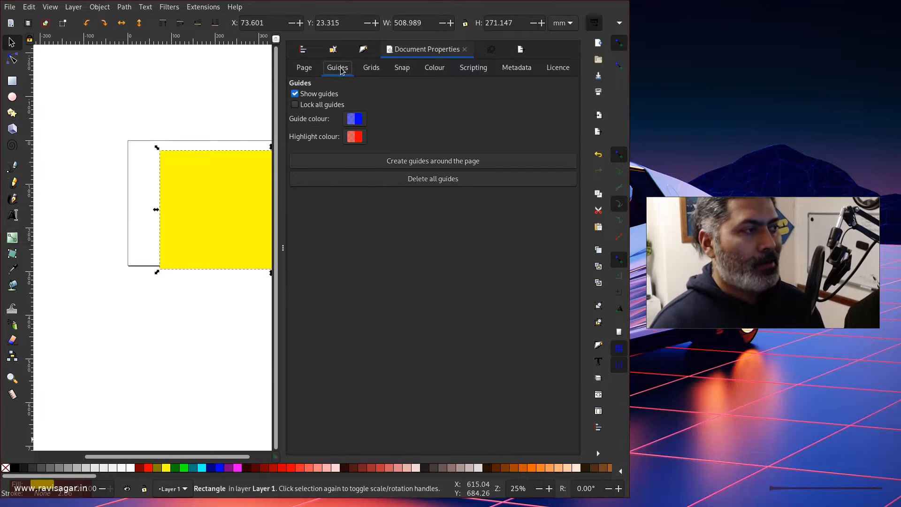
pyautogui.click(429, 162)
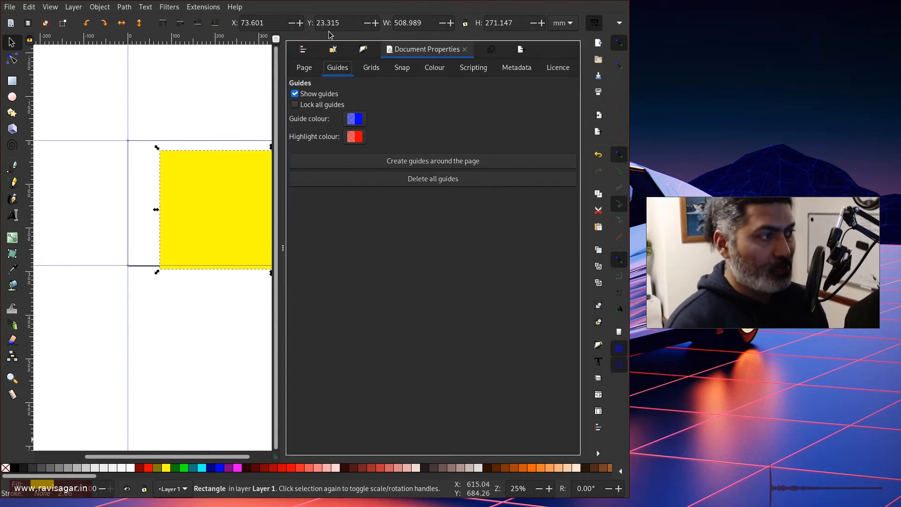
# Snap the yellow rectangle's top edge to the top guide at Y 0.000.
pyautogui.click(283, 254)
pyautogui.moveTo(231, 207); pyautogui.dragTo(215, 199)
pyautogui.scroll(4, 117, 141)
pyautogui.scroll(-4, 117, 141)
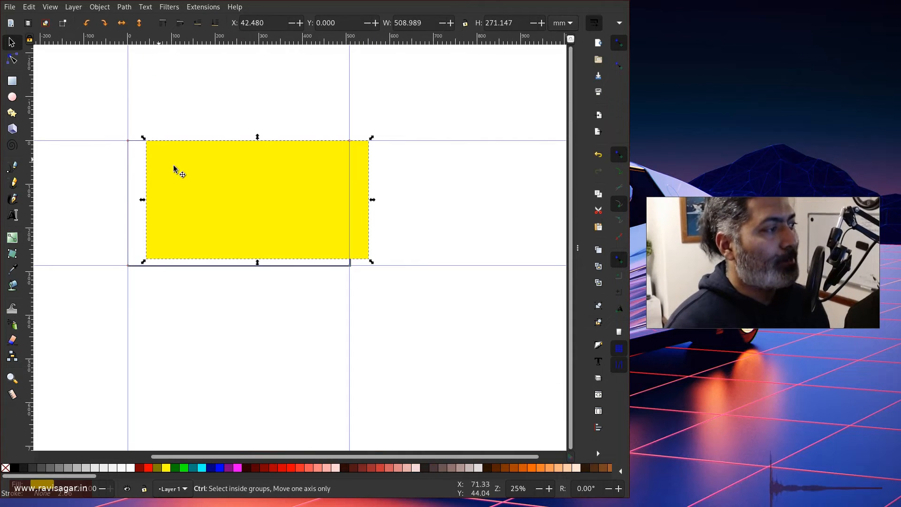
pyautogui.hotkey('ctrl', 'shift', 'd')
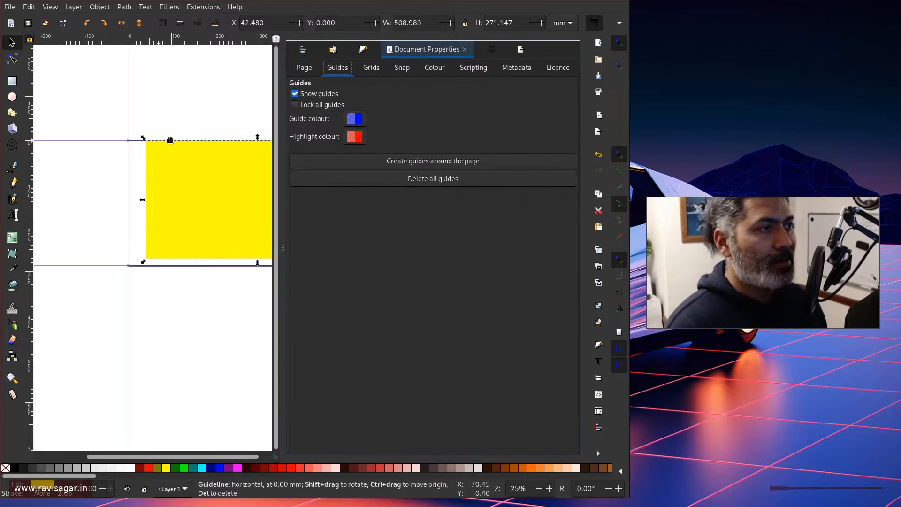
# Review snapping settings, drag the rectangle down to X 29.205, Y 14.603, and close Document Properties.
pyautogui.click(397, 75)
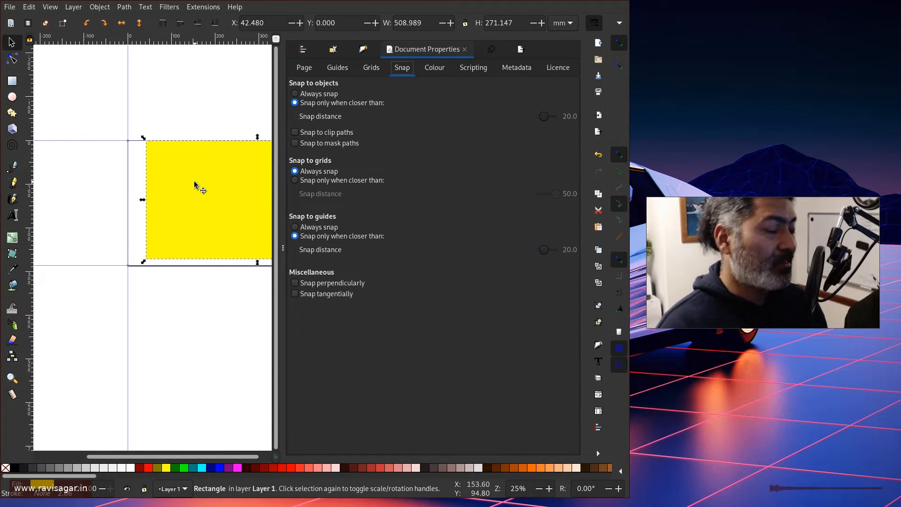
pyautogui.moveTo(194, 184); pyautogui.dragTo(195, 195)
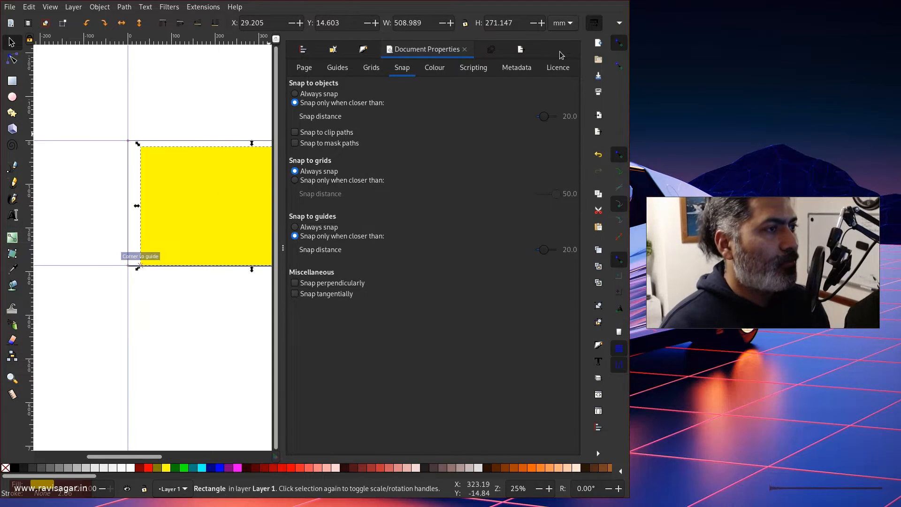
pyautogui.click(465, 50)
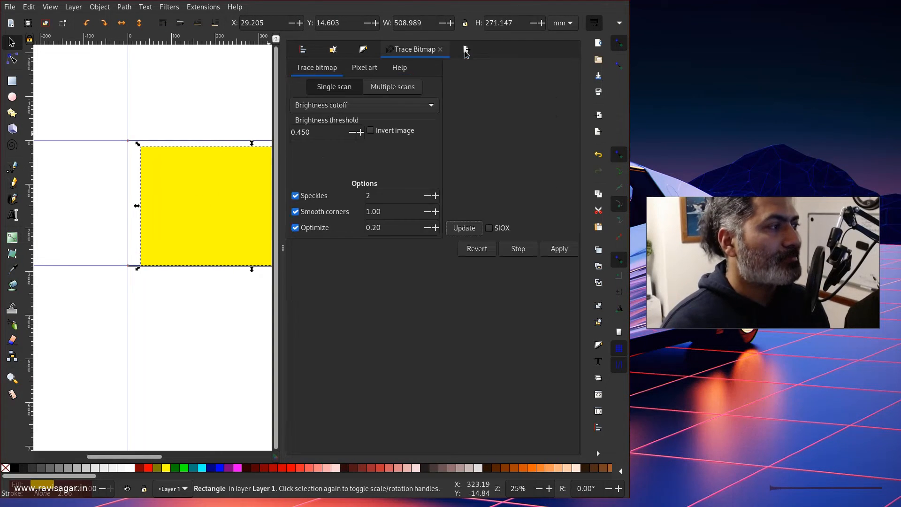
# Snap the yellow rectangle to the guide origin X 0, Y 0 and resize it to 508 × 285.75 mm.
pyautogui.click(282, 256)
pyautogui.moveTo(165, 206)
pyautogui.mouseDown()
pyautogui.moveTo(156, 202)
pyautogui.moveTo(162, 208)
pyautogui.mouseUp()
pyautogui.scroll(4, 111, 143)
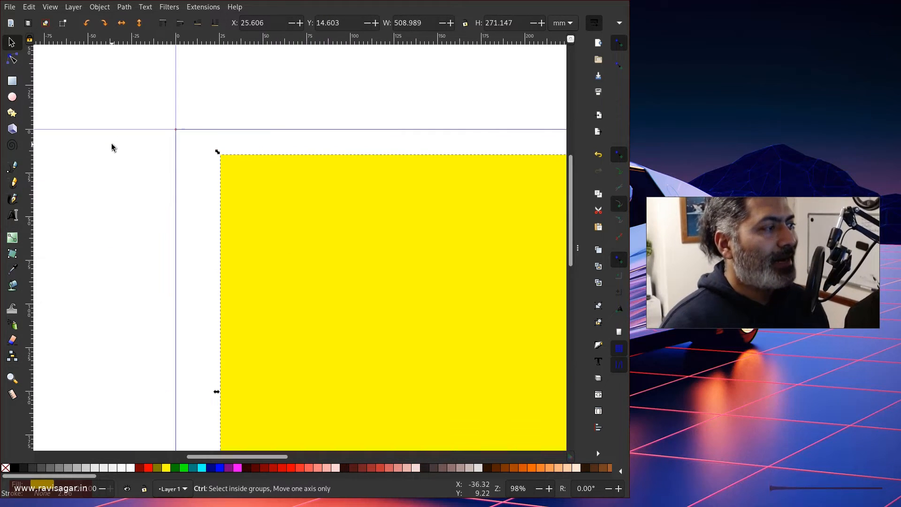
pyautogui.moveTo(252, 210); pyautogui.dragTo(207, 173)
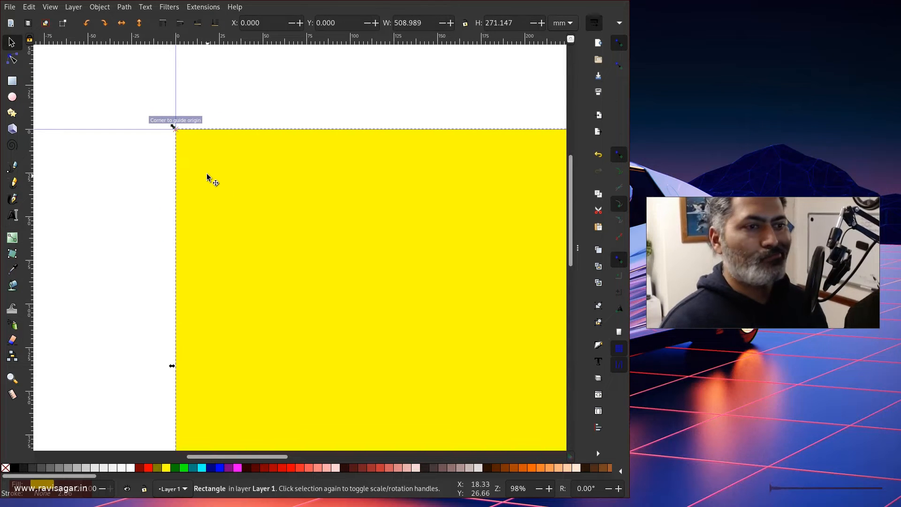
pyautogui.scroll(-2, 207, 173)
pyautogui.scroll(-2, 250, 220)
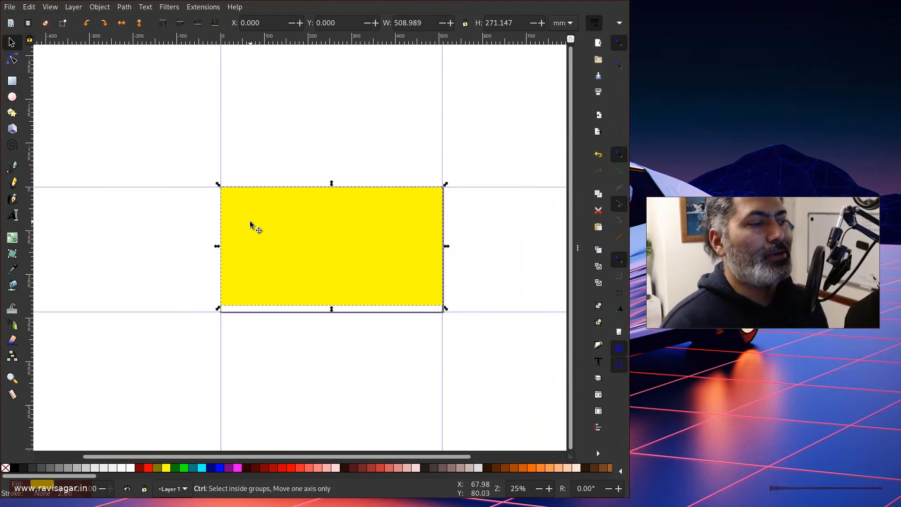
pyautogui.moveTo(446, 309)
pyautogui.mouseDown()
pyautogui.moveTo(424, 302)
pyautogui.moveTo(439, 319)
pyautogui.mouseUp()
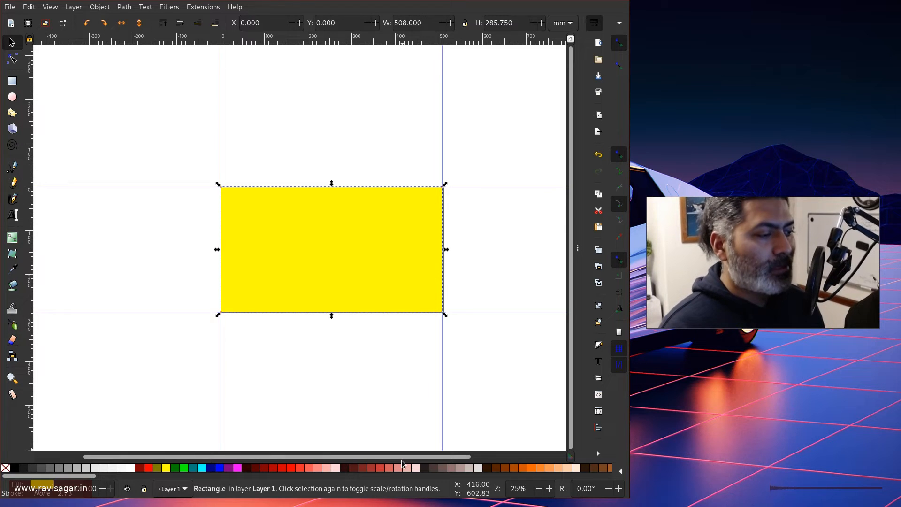
pyautogui.moveTo(398, 457); pyautogui.dragTo(443, 456)
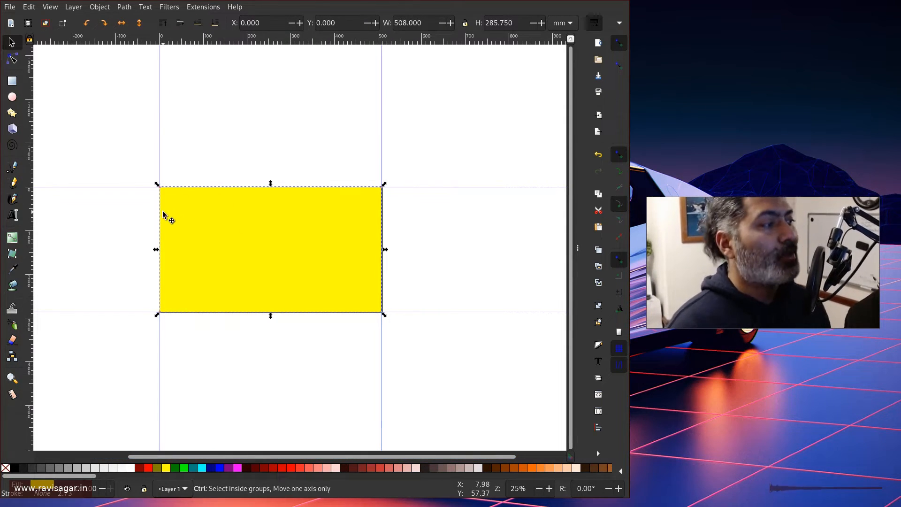
# Drag a horizontal guide from the top ruler to about 26.85 mm, just below the banner's top.
pyautogui.scroll(2, 162, 210)
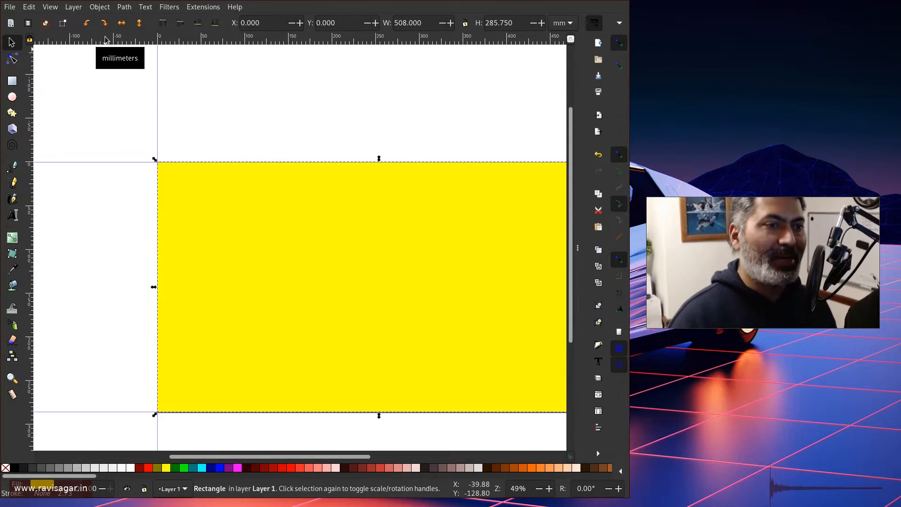
pyautogui.moveTo(105, 39); pyautogui.dragTo(105, 186)
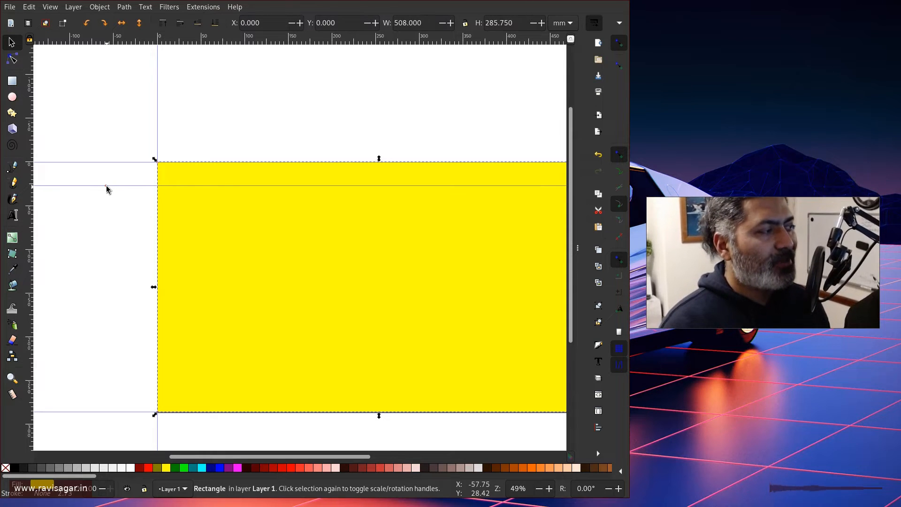
pyautogui.click(106, 185)
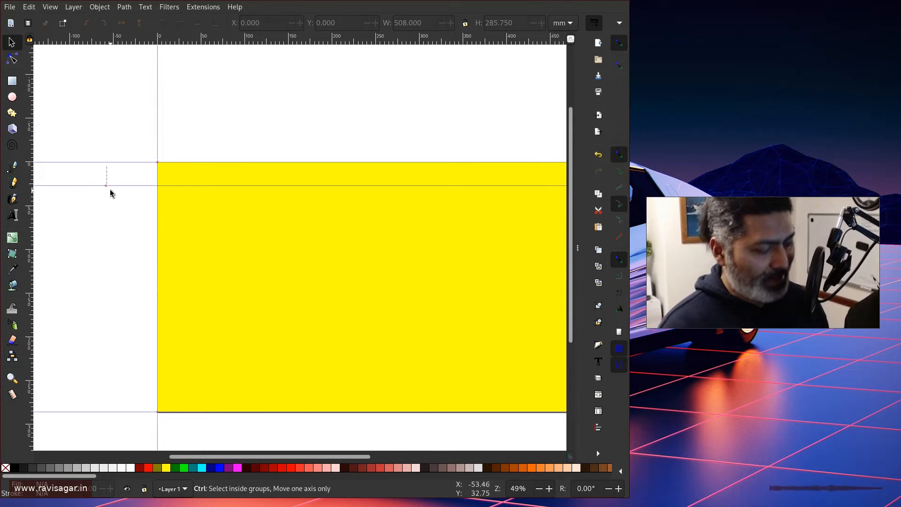
pyautogui.hotkey('ctrl', 'z')
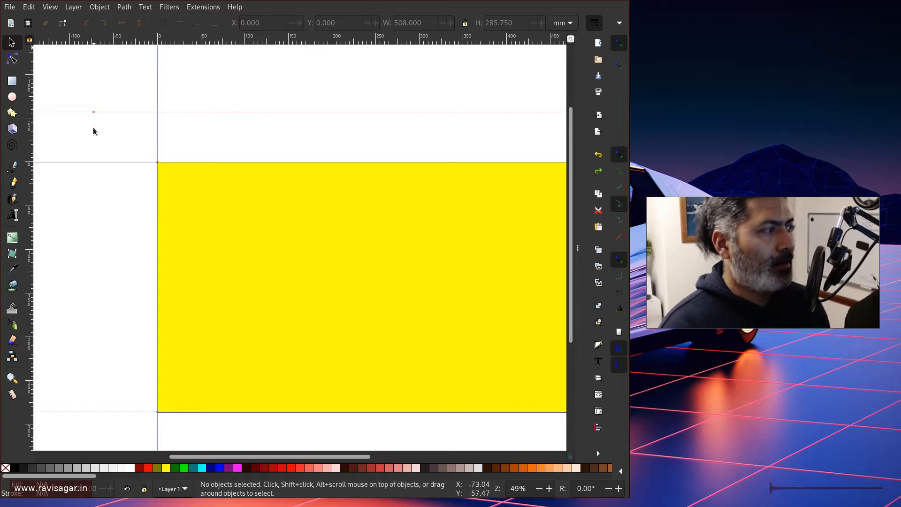
# Set the new horizontal guide's Y position to exactly 20 mm in the Guideline dialog.
pyautogui.moveTo(93, 112); pyautogui.dragTo(93, 179)
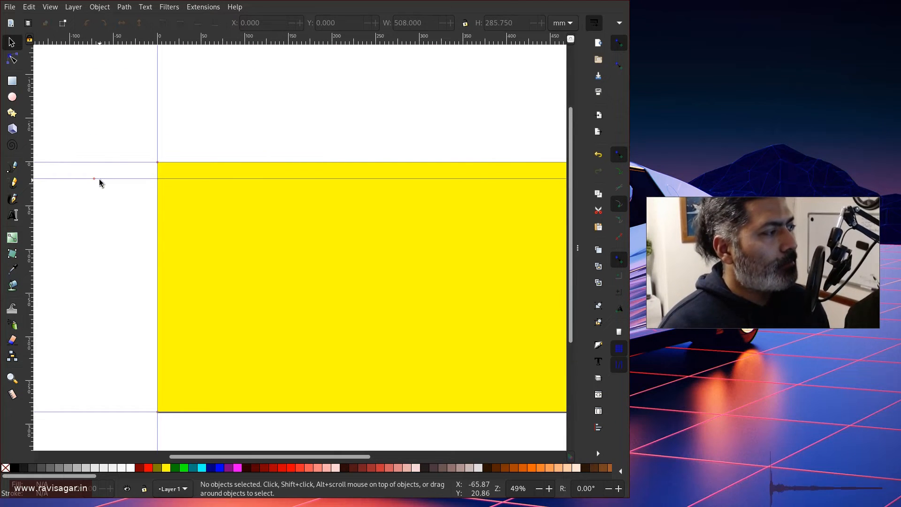
pyautogui.doubleClick(95, 178)
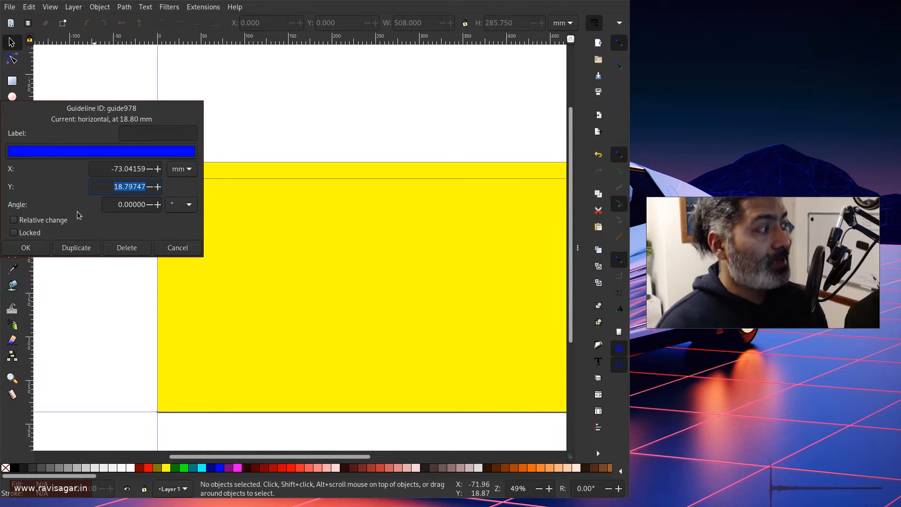
pyautogui.click(44, 223)
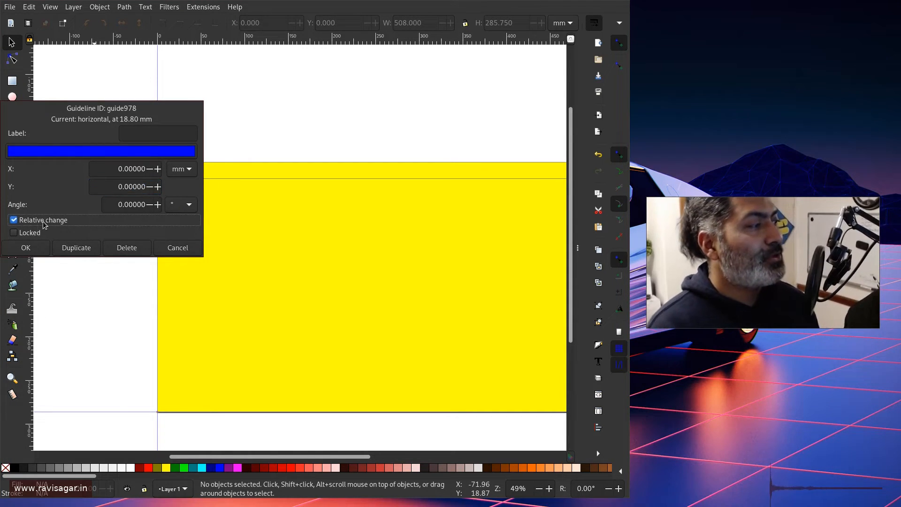
pyautogui.click(44, 225)
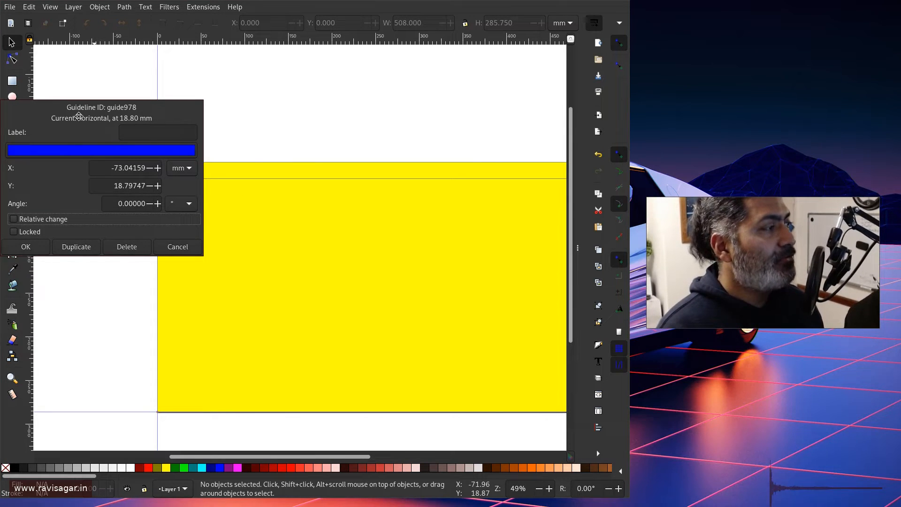
pyautogui.moveTo(80, 120); pyautogui.dragTo(370, 103)
pyautogui.click(425, 121)
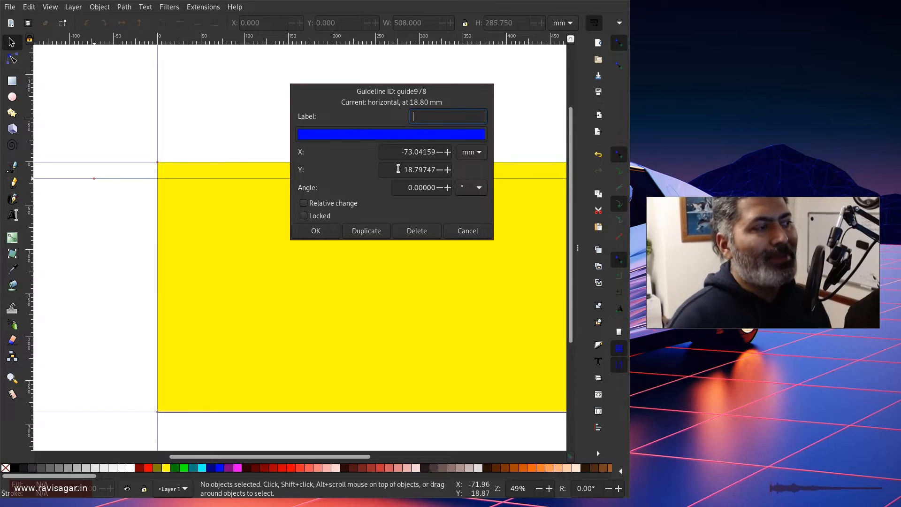
pyautogui.moveTo(395, 171); pyautogui.dragTo(442, 173)
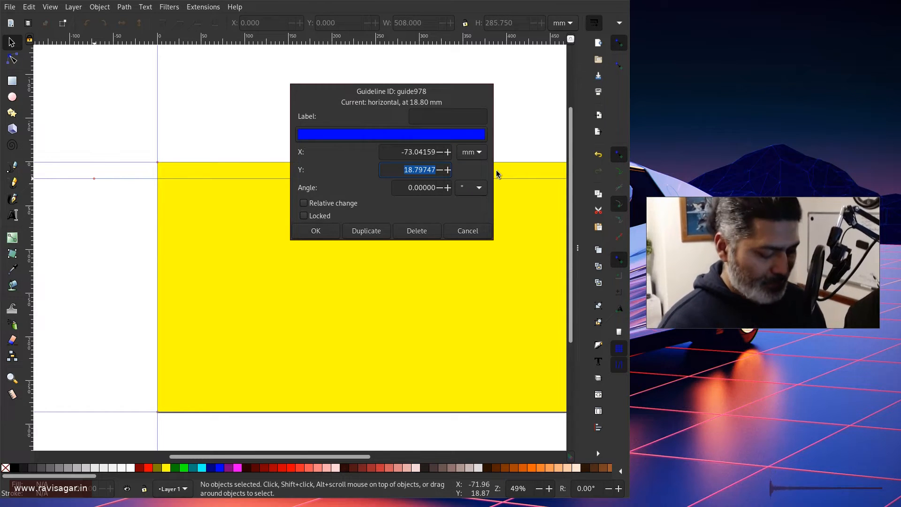
pyautogui.write('20')
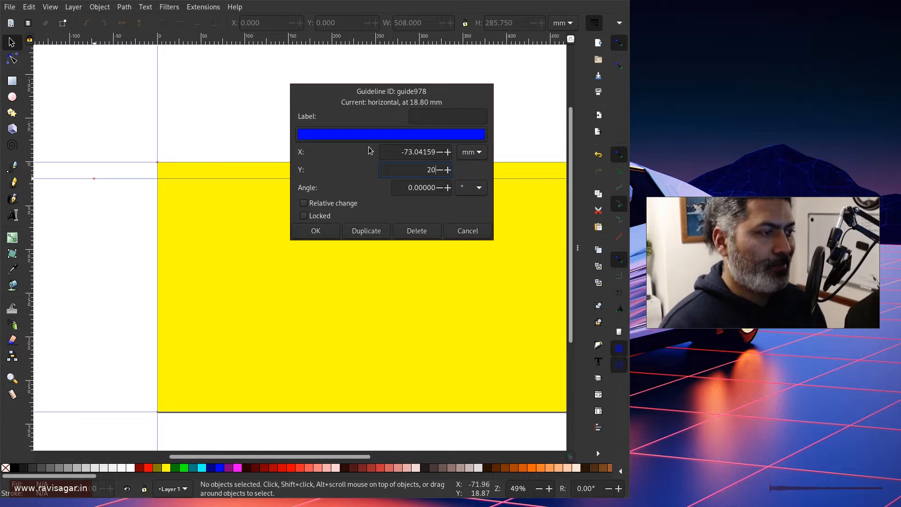
pyautogui.click(322, 232)
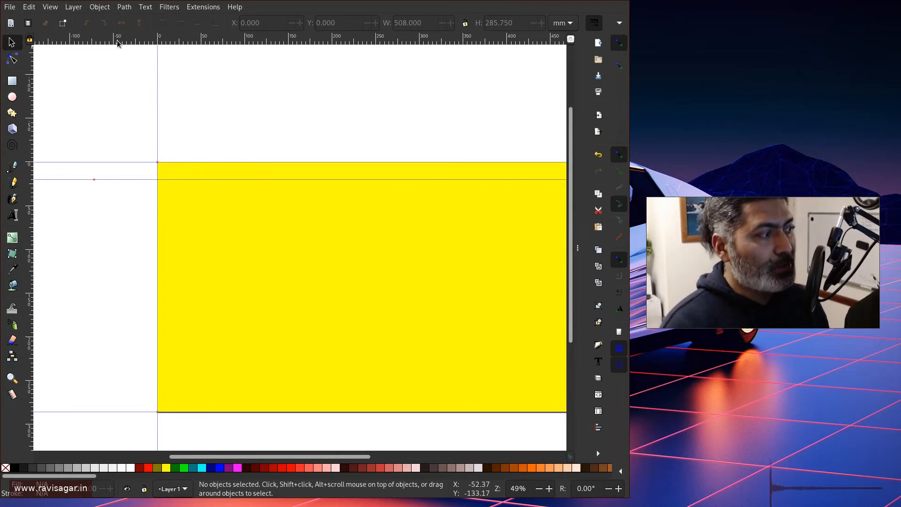
# Add a second horizontal guide and set its Y position to 1060 px in the Guideline dialog.
pyautogui.moveTo(117, 41); pyautogui.dragTo(117, 386)
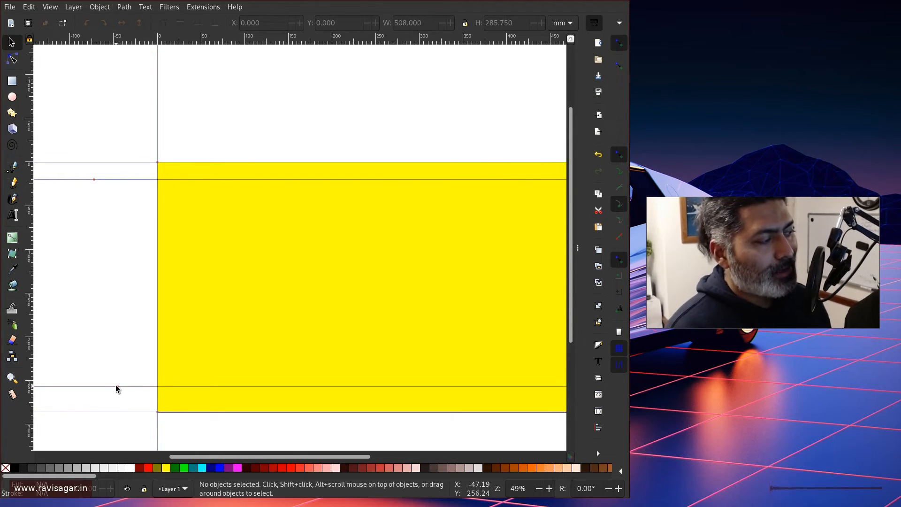
pyautogui.moveTo(118, 389); pyautogui.dragTo(118, 338)
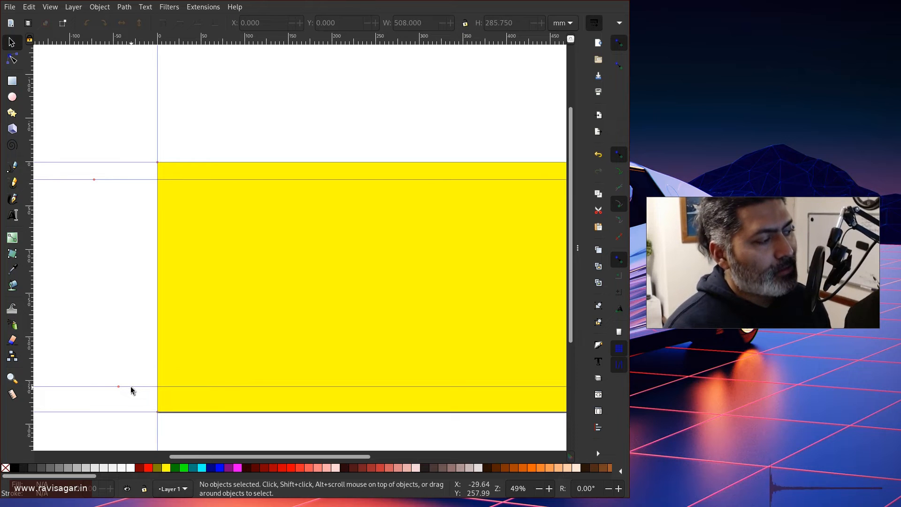
pyautogui.moveTo(129, 388); pyautogui.dragTo(136, 305)
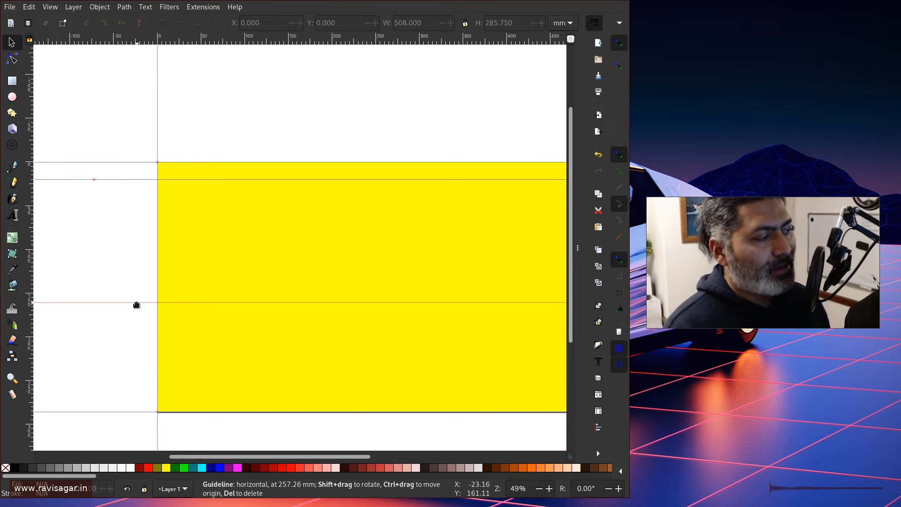
pyautogui.doubleClick(137, 304)
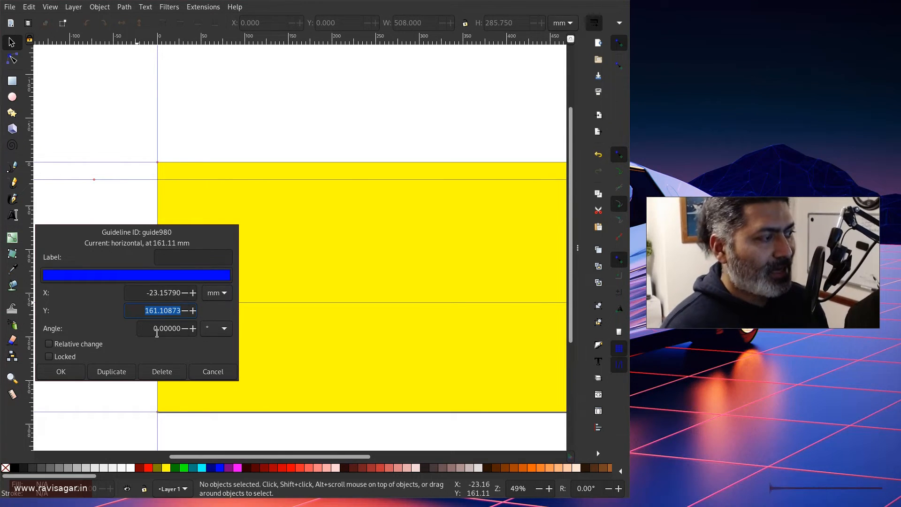
pyautogui.click(217, 293)
pyautogui.click(214, 309)
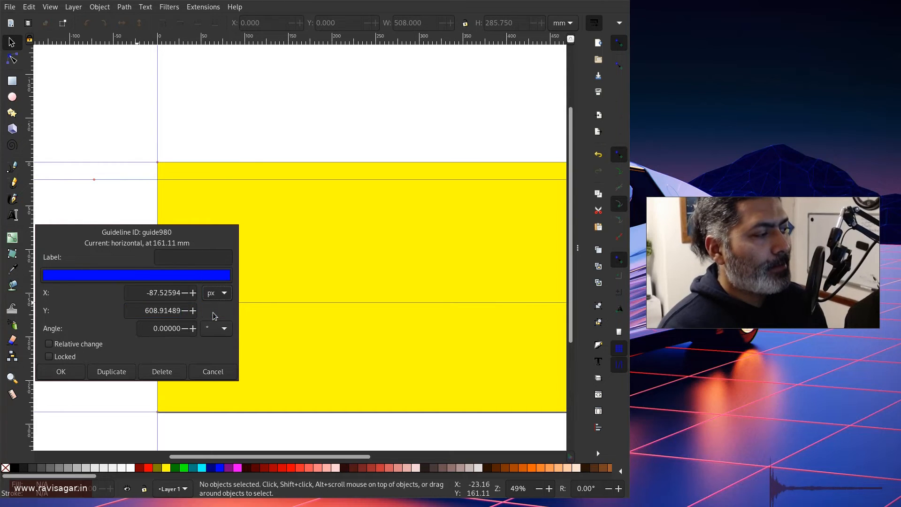
pyautogui.moveTo(140, 311); pyautogui.dragTo(186, 313)
pyautogui.write('1060')
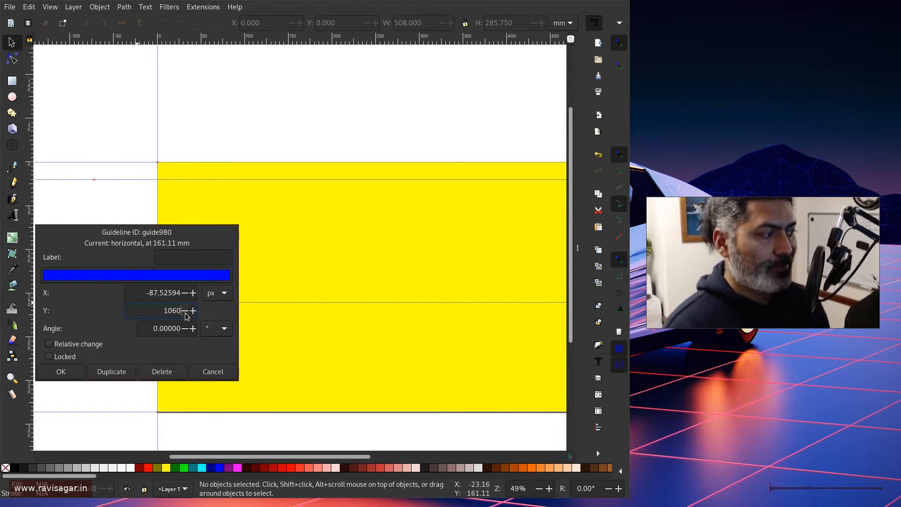
pyautogui.click(66, 372)
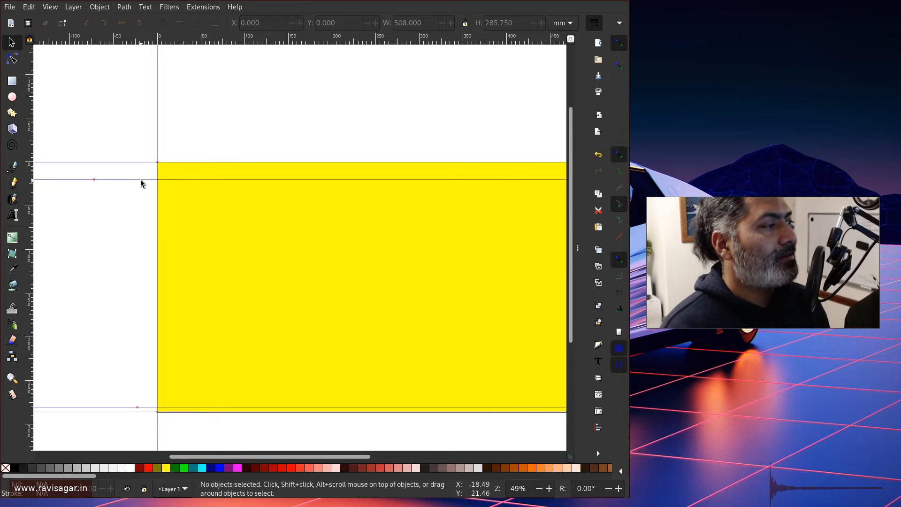
# Set the top horizontal guide's position to Y 80 px.
pyautogui.doubleClick(96, 180)
pyautogui.click(183, 170)
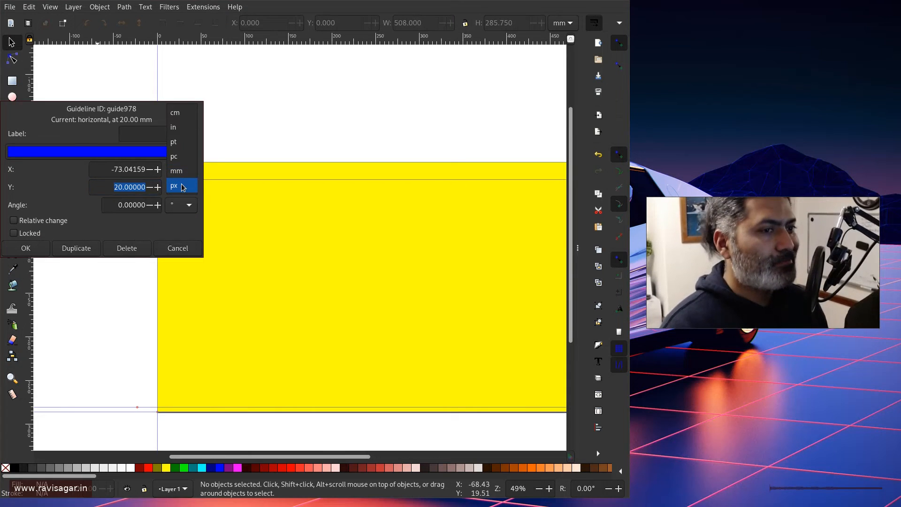
pyautogui.click(183, 187)
pyautogui.doubleClick(156, 187)
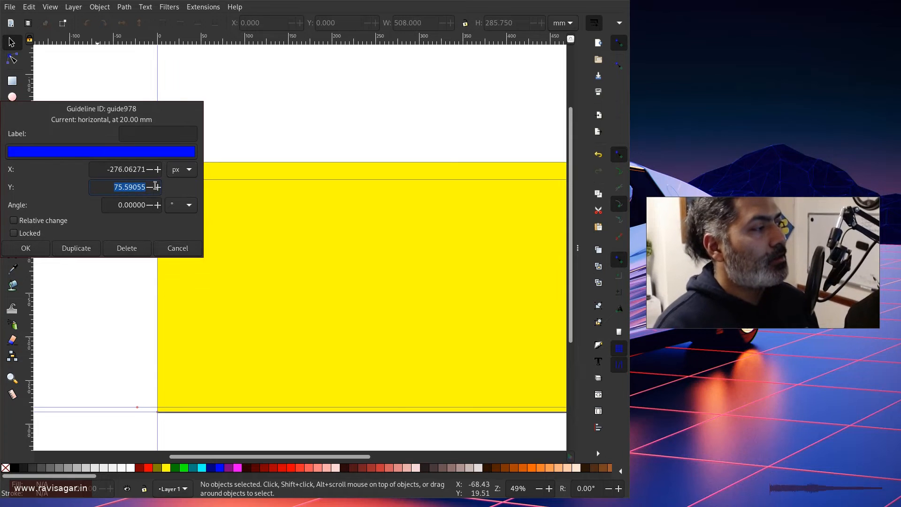
pyautogui.write('10')
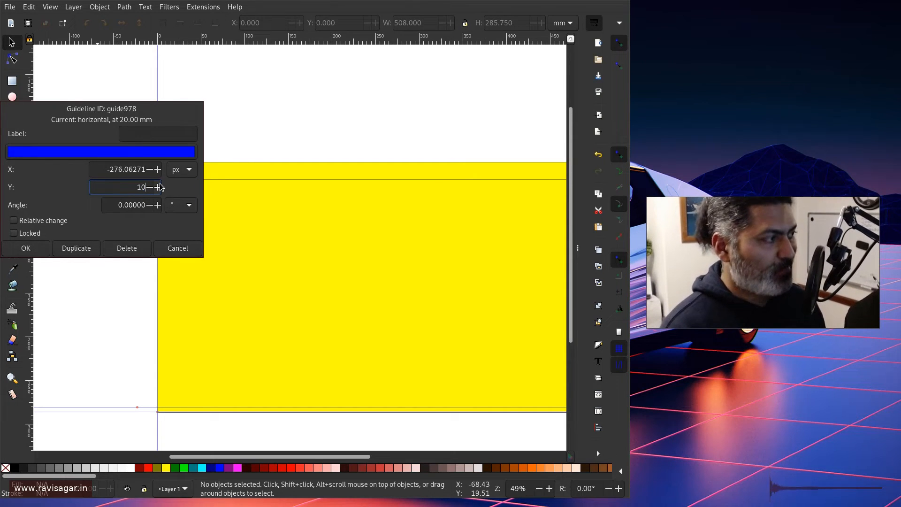
pyautogui.write('0')
pyautogui.doubleClick(154, 185)
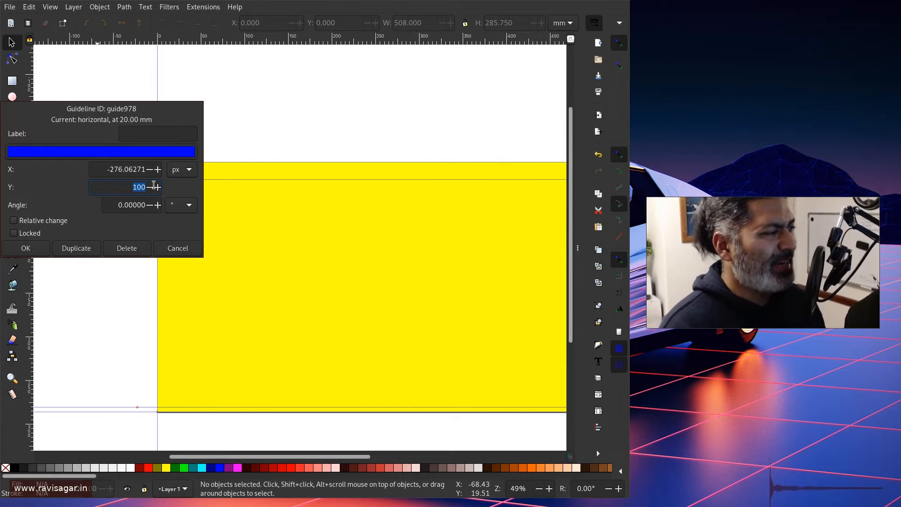
pyautogui.write('8.')
pyautogui.write('0')
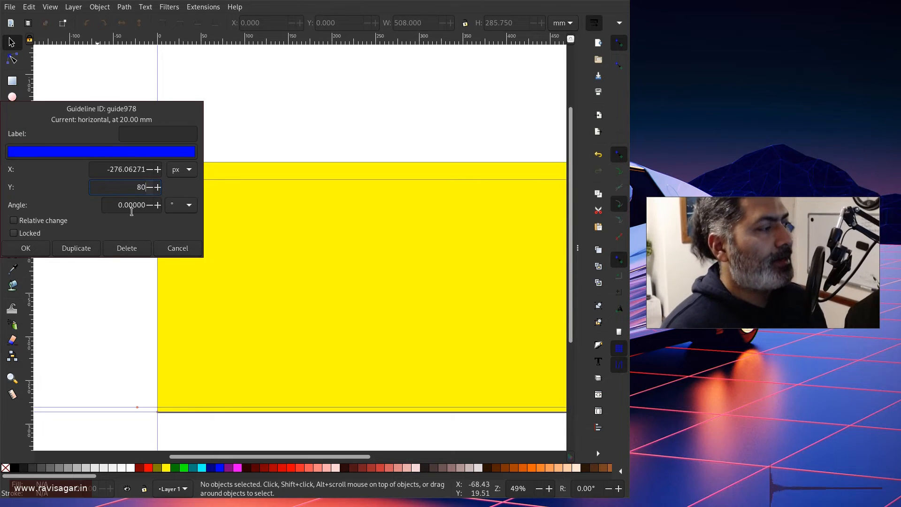
pyautogui.click(29, 250)
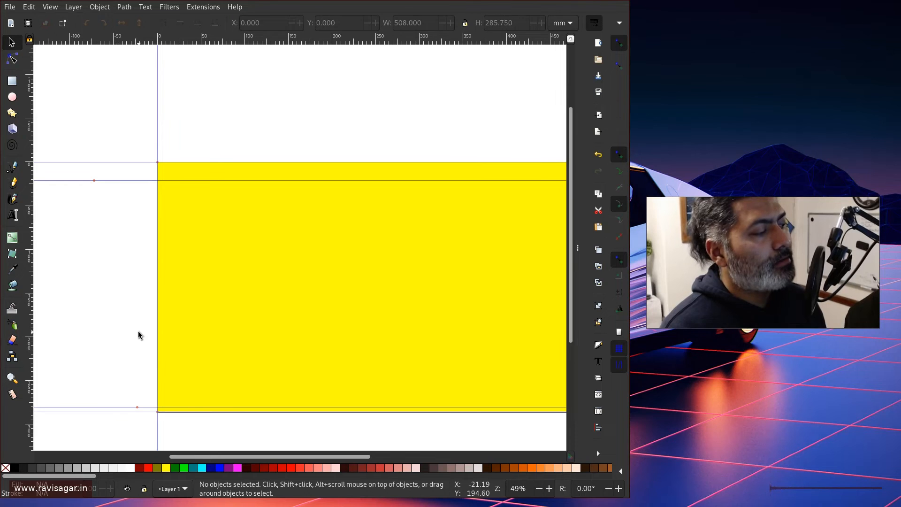
# Set the bottom horizontal guide's position to Y 1000 px.
pyautogui.scroll(-5, 139, 336)
pyautogui.keyDown('ctrl'); pyautogui.scroll(4, 125, 316); pyautogui.keyUp('ctrl')
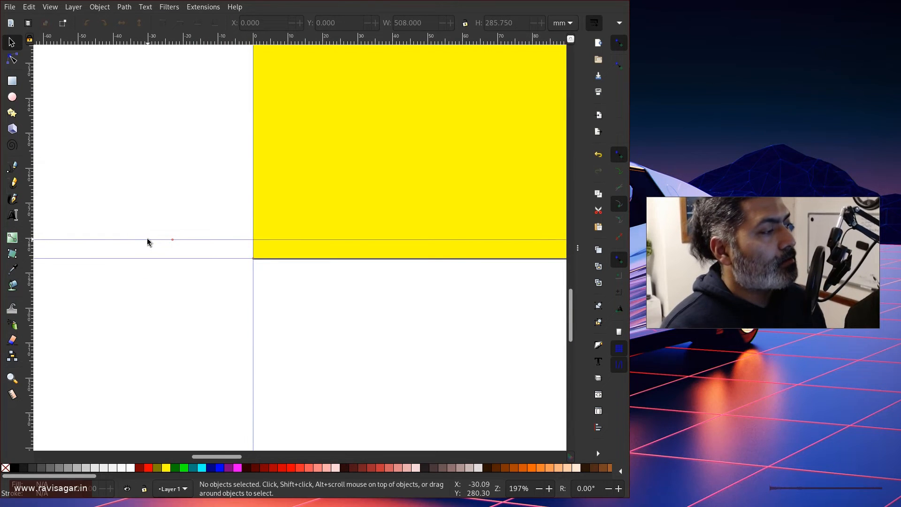
pyautogui.doubleClick(148, 239)
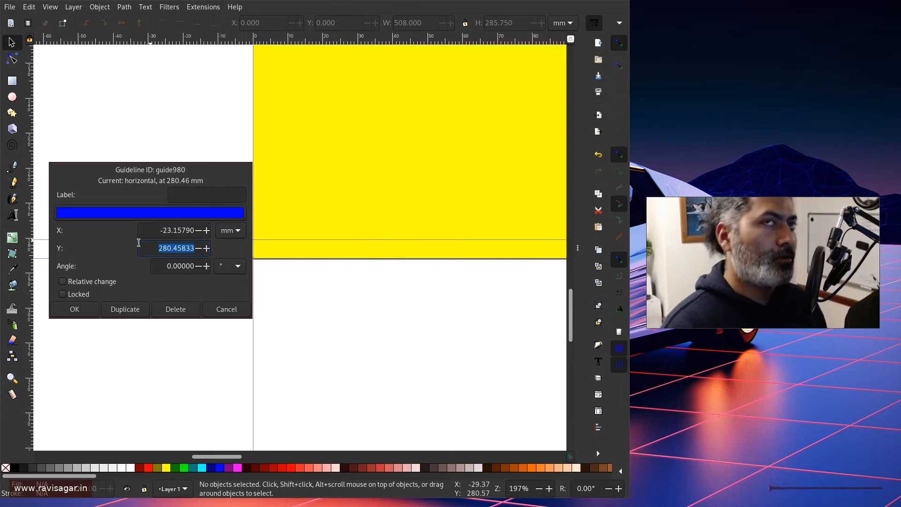
pyautogui.click(233, 230)
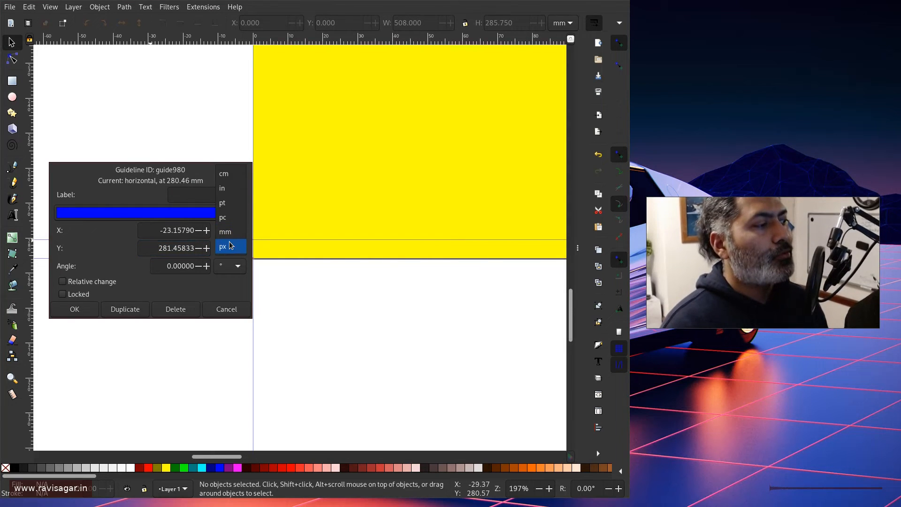
pyautogui.click(227, 242)
pyautogui.moveTo(153, 248); pyautogui.dragTo(227, 256)
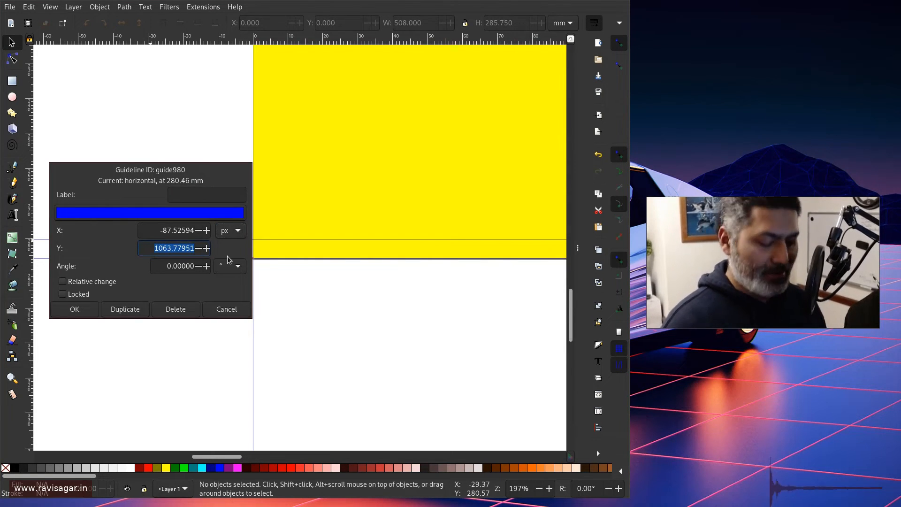
pyautogui.write('1000')
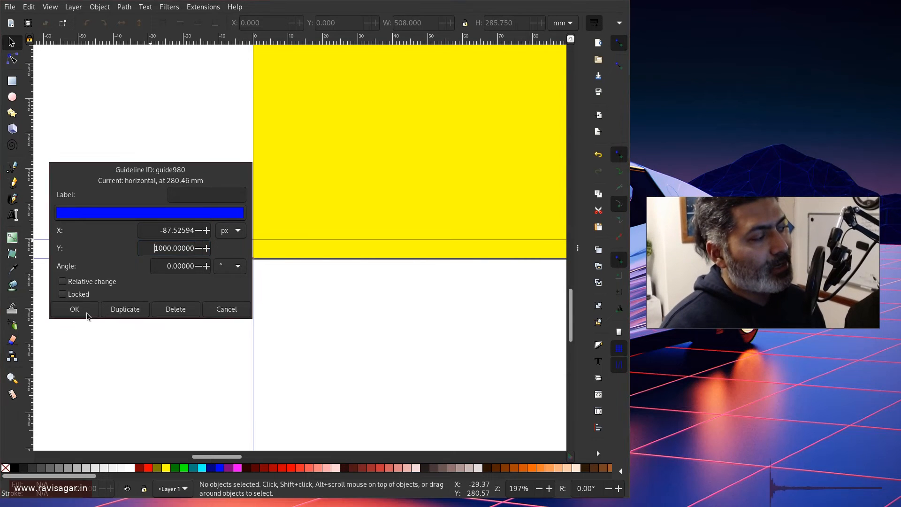
pyautogui.click(86, 311)
pyautogui.scroll(-4, 253, 259)
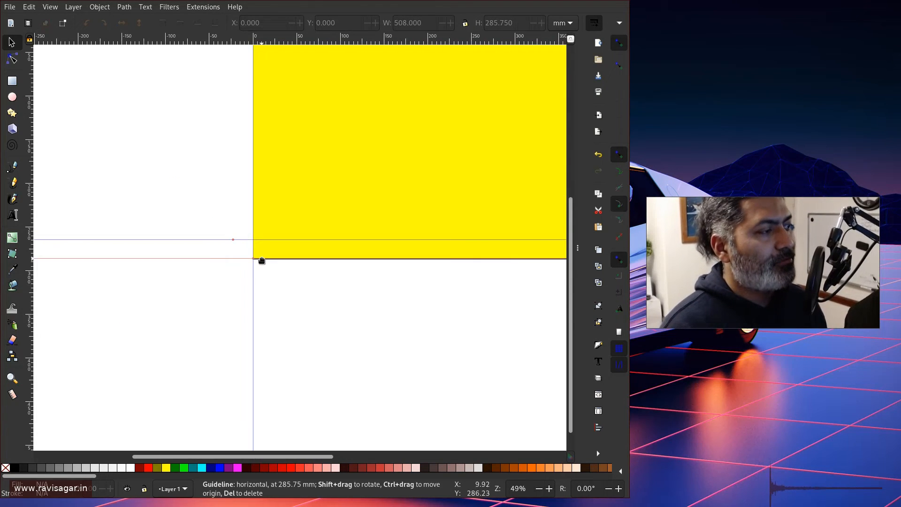
pyautogui.scroll(-1, 261, 260)
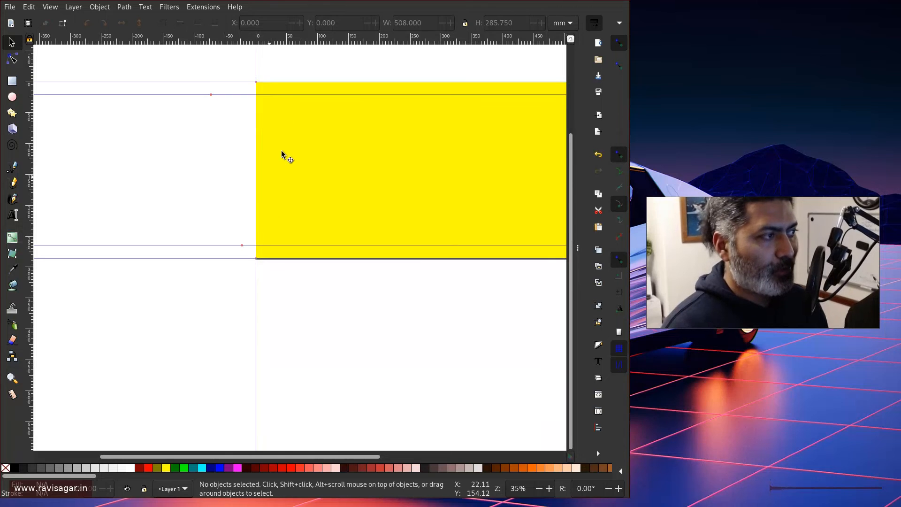
# Pull a new vertical guide onto the banner and check its X position in pixels.
pyautogui.moveTo(31, 141); pyautogui.dragTo(221, 147)
pyautogui.doubleClick(221, 145)
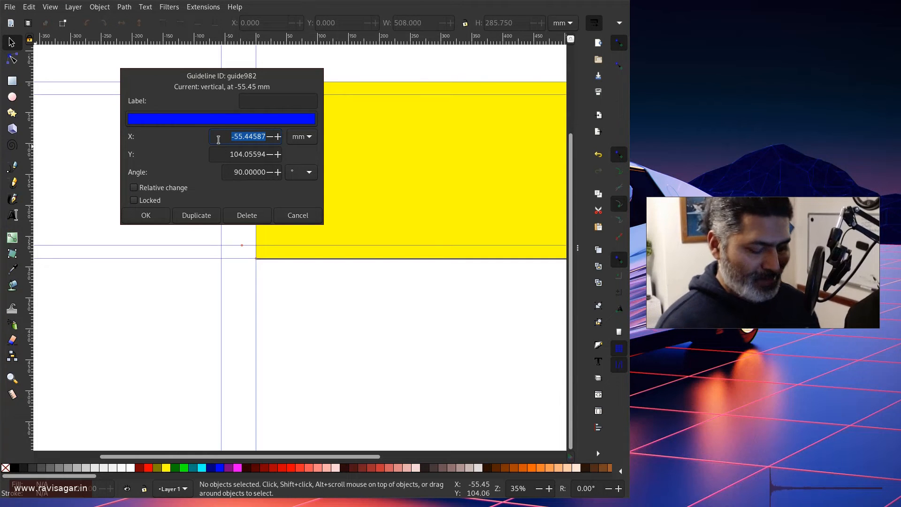
pyautogui.press('BackSpace')
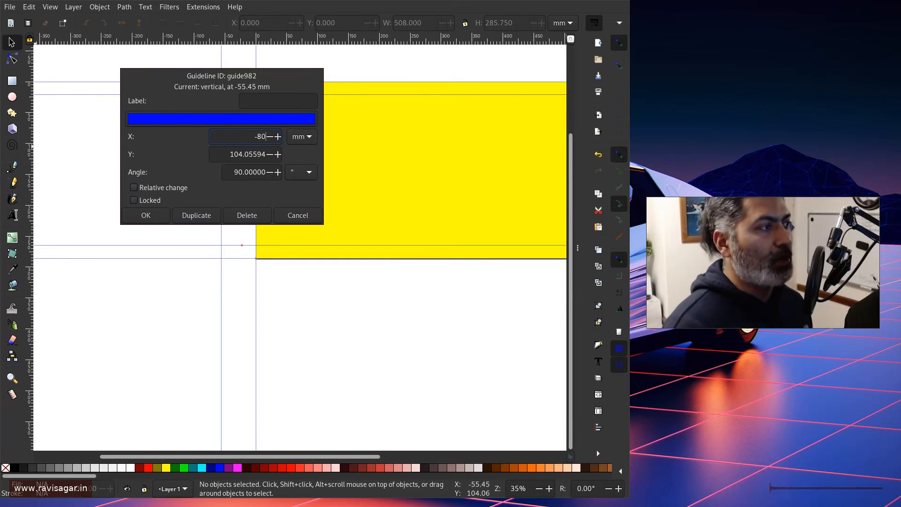
pyautogui.click(303, 137)
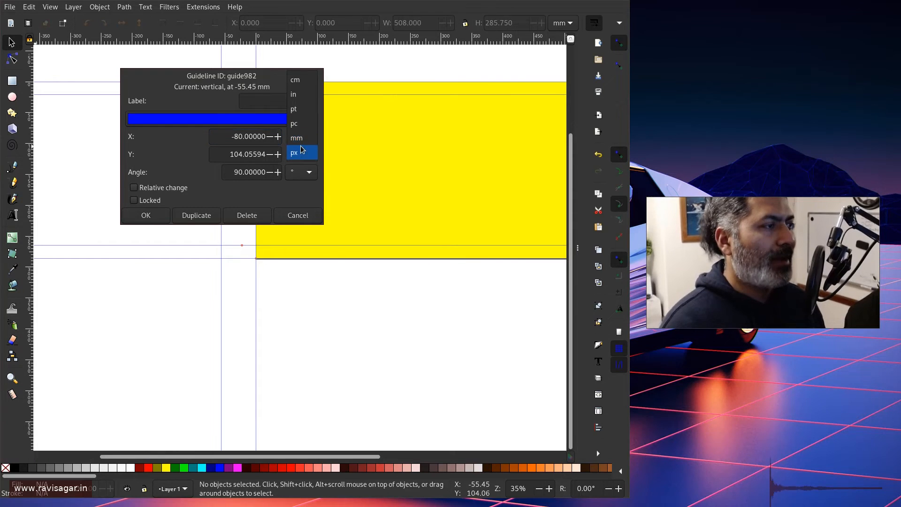
pyautogui.click(301, 149)
pyautogui.moveTo(228, 136); pyautogui.dragTo(267, 138)
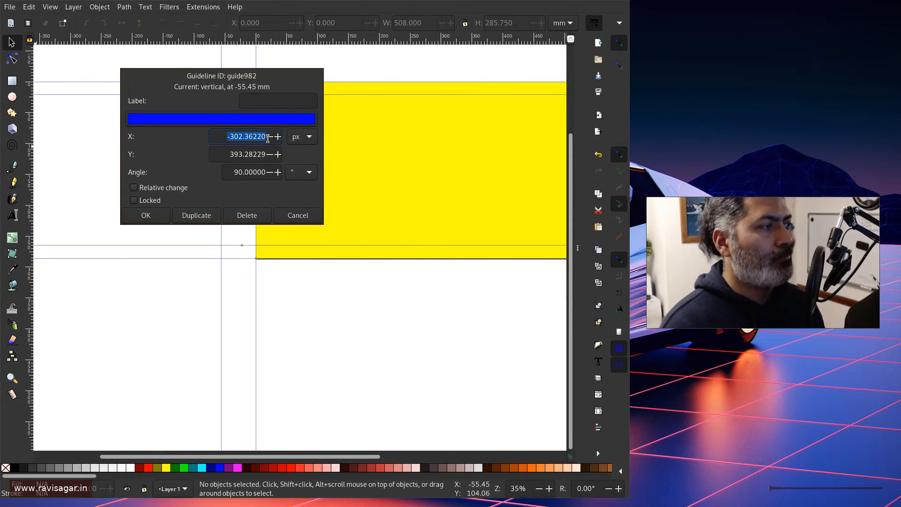
pyautogui.click(286, 216)
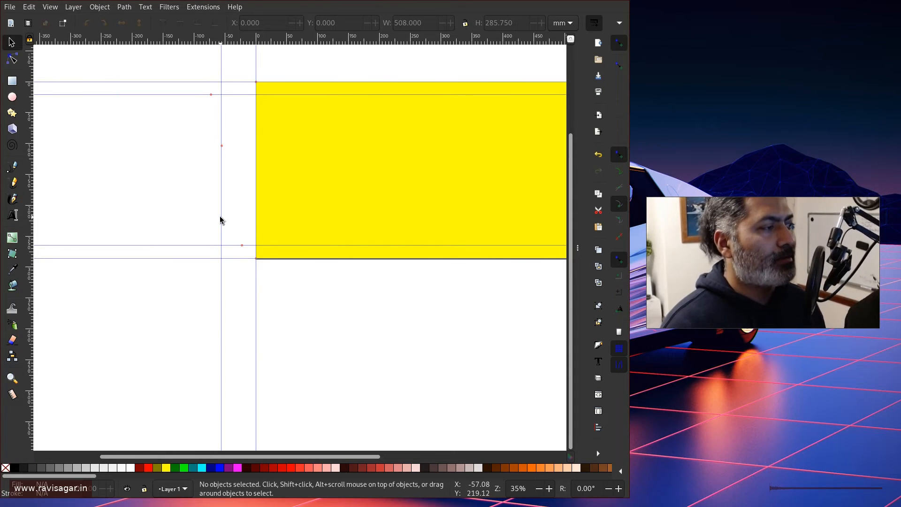
# Move the vertical guide near the left edge and set its X to 80 px.
pyautogui.moveTo(222, 166); pyautogui.dragTo(268, 167)
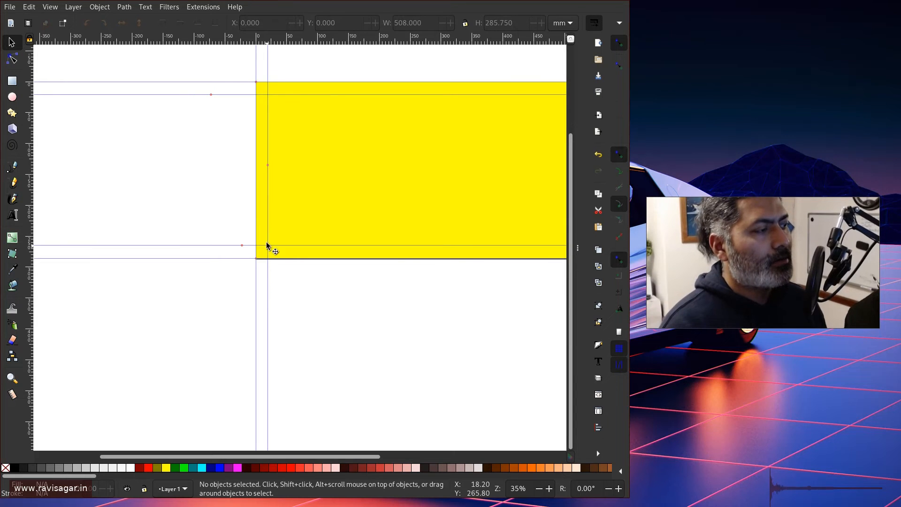
pyautogui.doubleClick(266, 75)
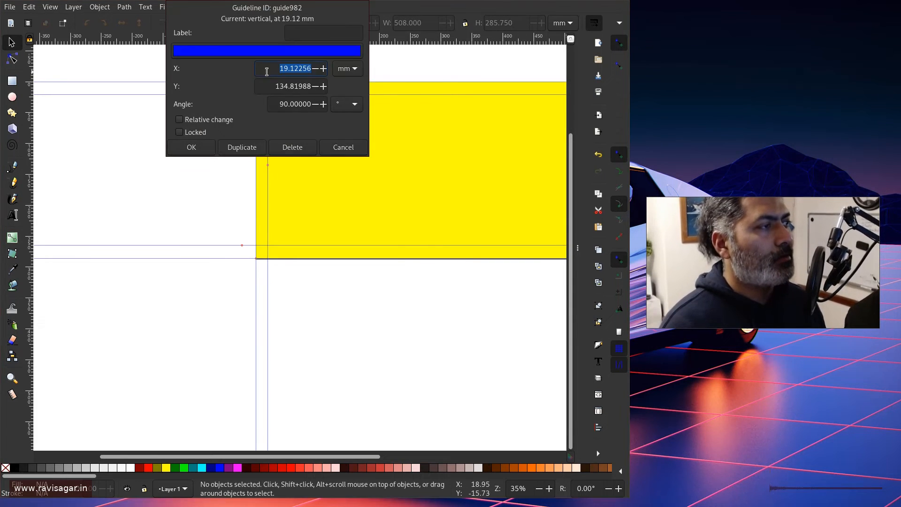
pyautogui.click(347, 69)
pyautogui.click(345, 85)
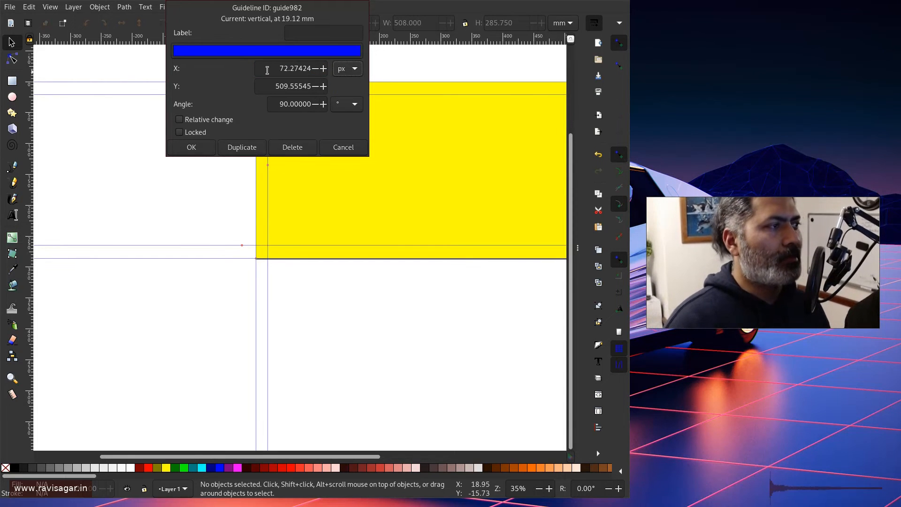
pyautogui.hotkey('shift', 'Tab')
pyautogui.write('80')
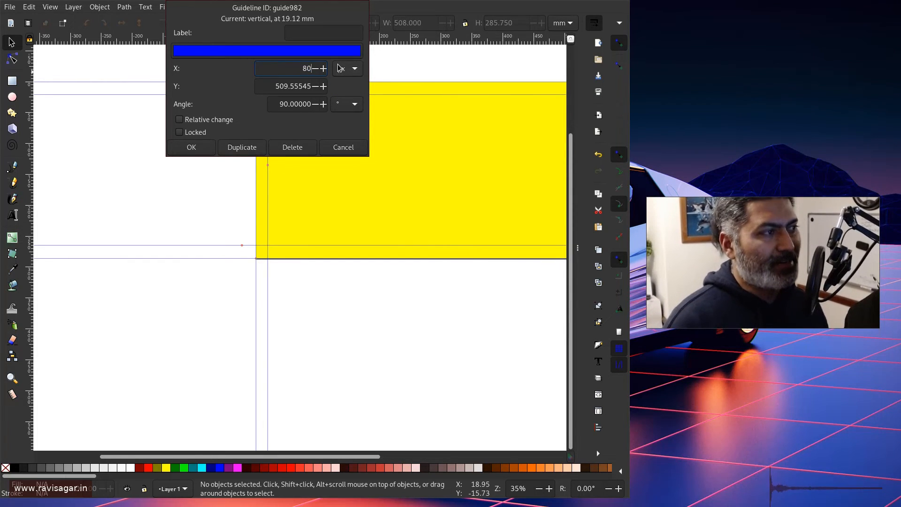
pyautogui.press('Return')
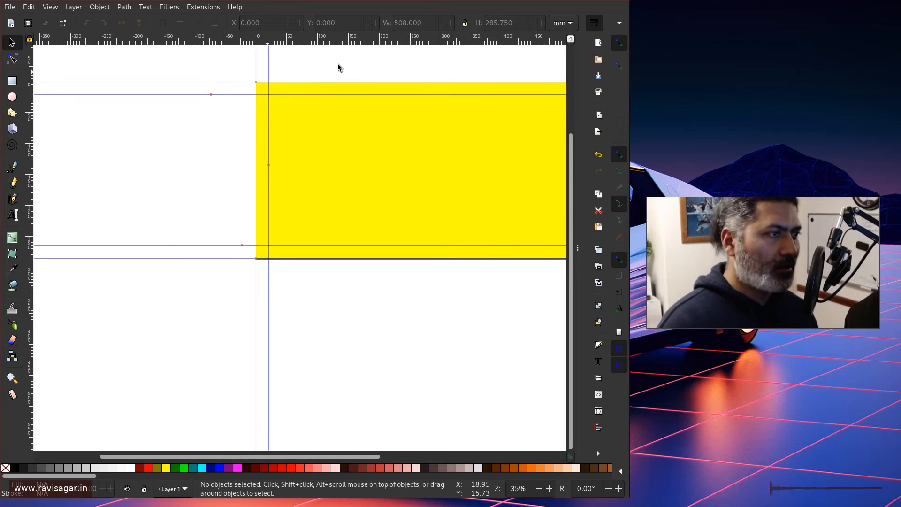
# Add a new vertical guide near the banner's right edge, showing its position in pixels.
pyautogui.hscroll(3, 293, 458)
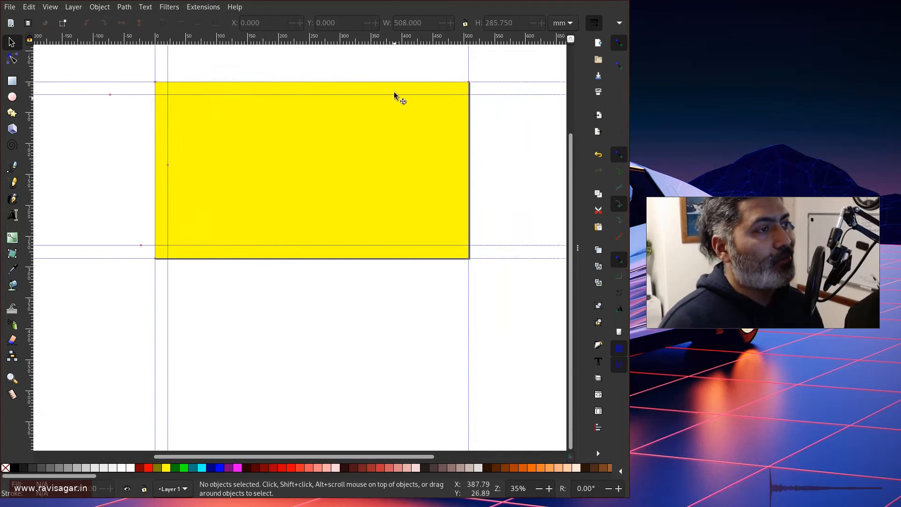
pyautogui.moveTo(29, 144); pyautogui.dragTo(437, 156)
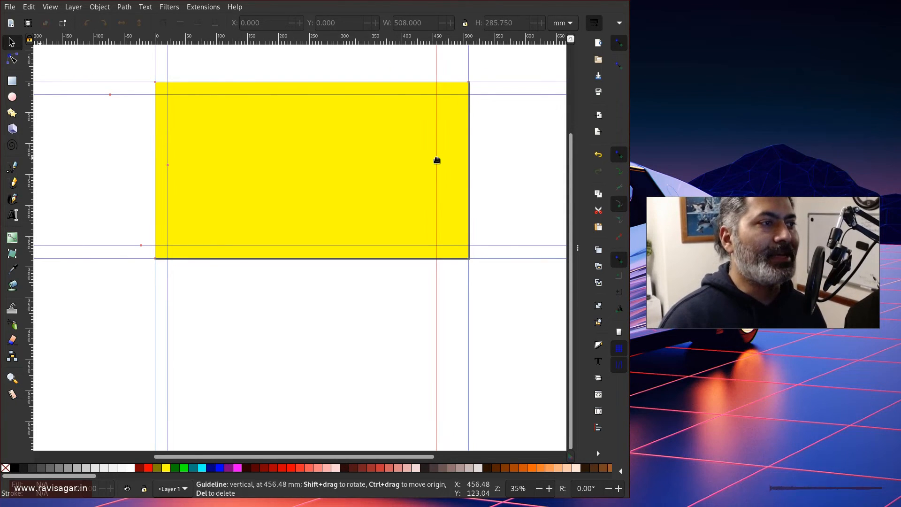
pyautogui.doubleClick(437, 64)
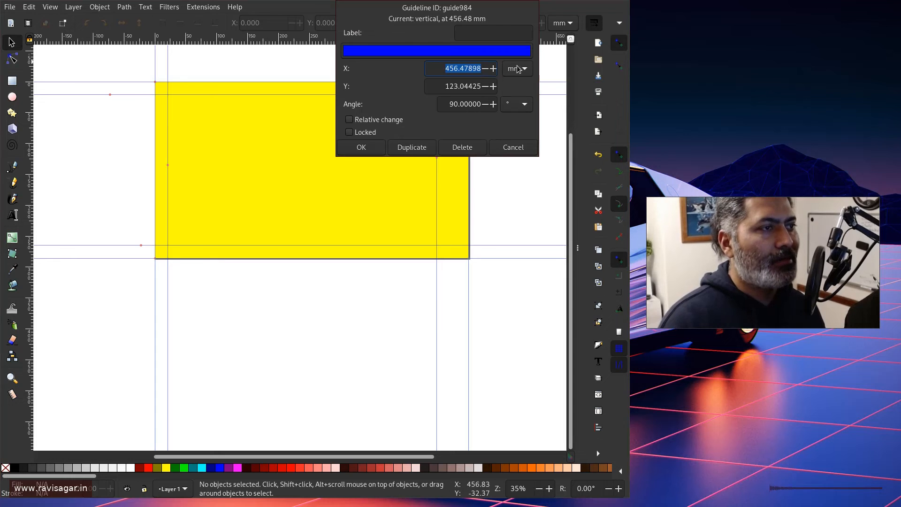
pyautogui.click(518, 68)
pyautogui.click(511, 87)
# Set the right vertical guide's X position to 1840 px.
pyautogui.moveTo(435, 68); pyautogui.dragTo(513, 75)
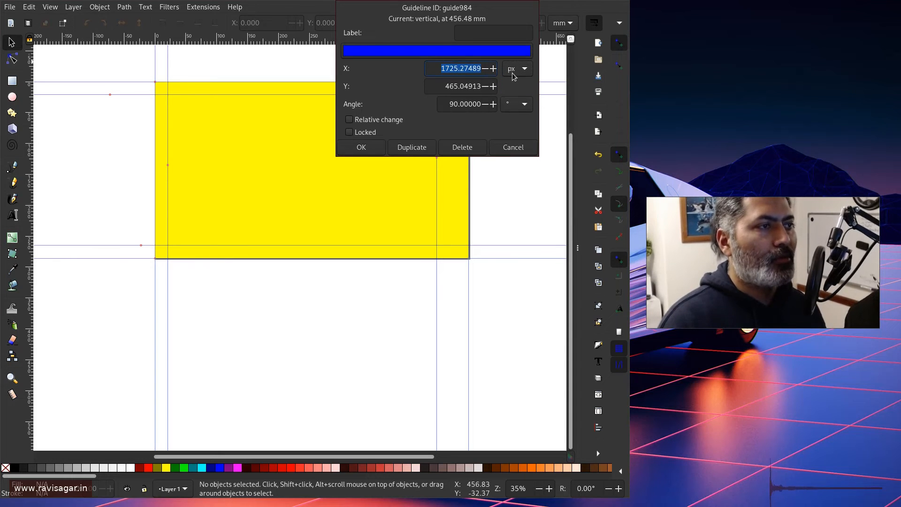
pyautogui.write('1920')
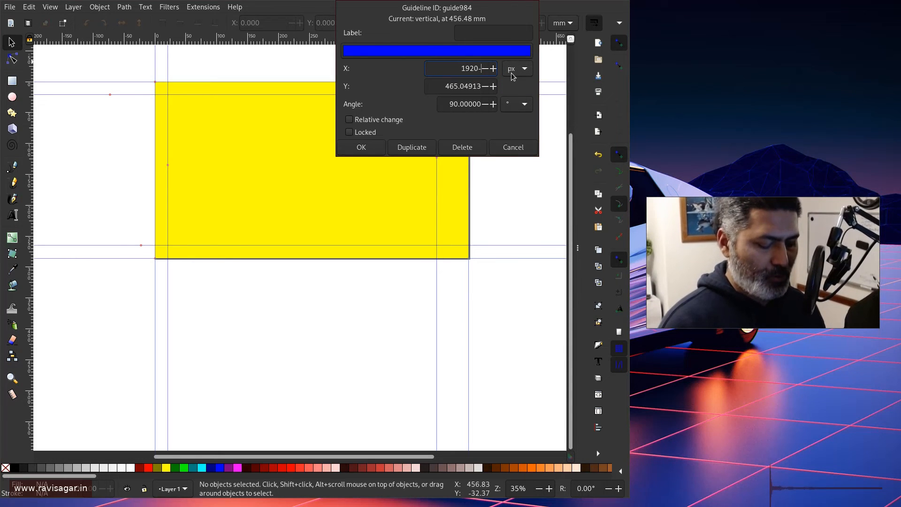
pyautogui.write('-80')
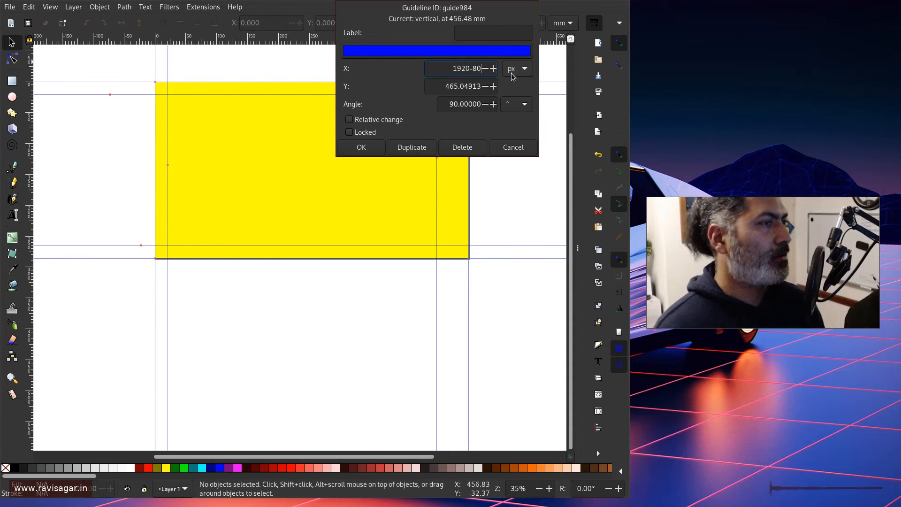
pyautogui.press('BackSpace')
pyautogui.press('BackSpace')
pyautogui.press('BackSpace')
pyautogui.press('BackSpace')
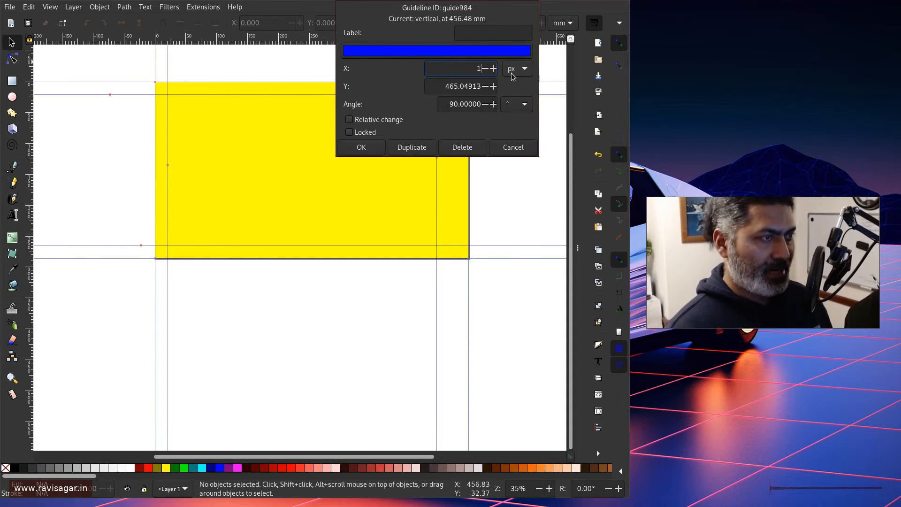
pyautogui.write('860')
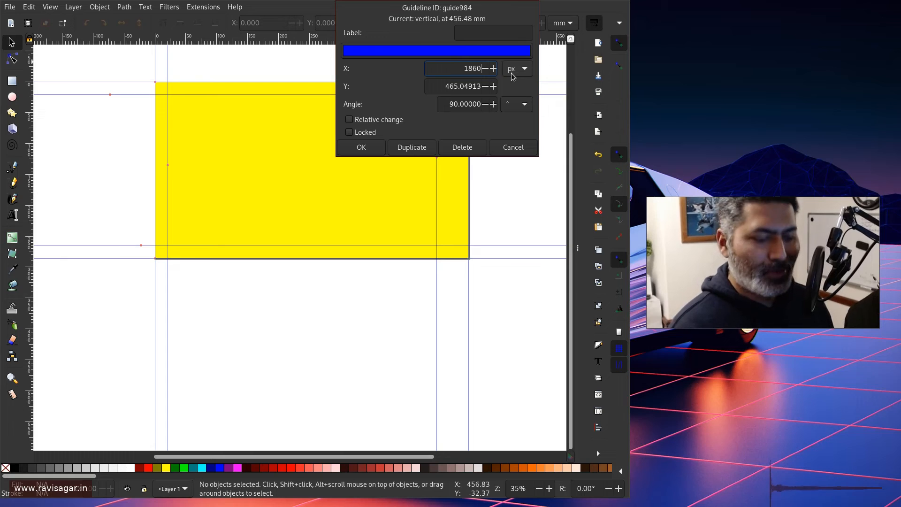
pyautogui.press('BackSpace')
pyautogui.press('BackSpace')
pyautogui.press('BackSpace')
pyautogui.write('9')
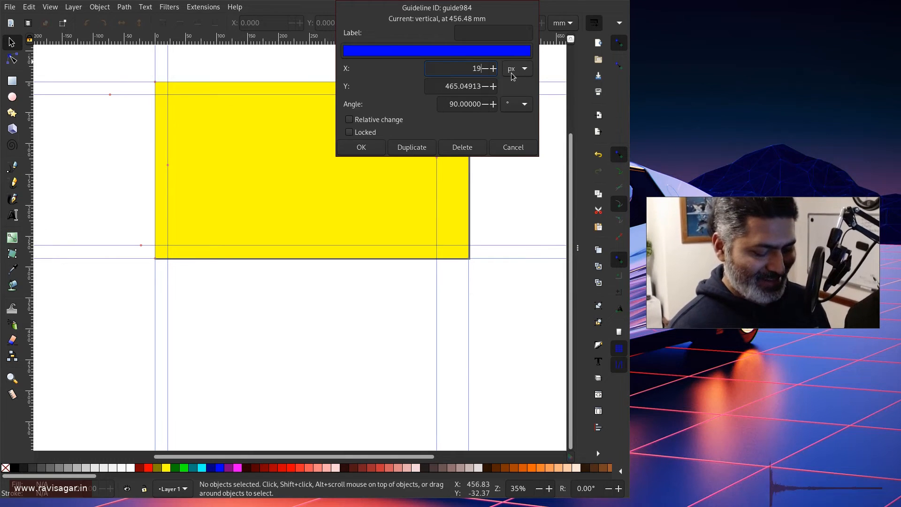
pyautogui.write('20')
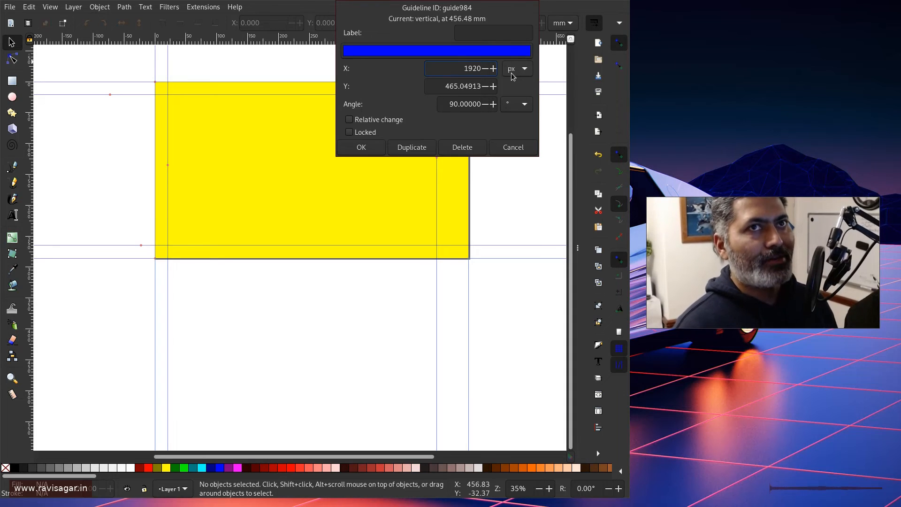
pyautogui.press('BackSpace')
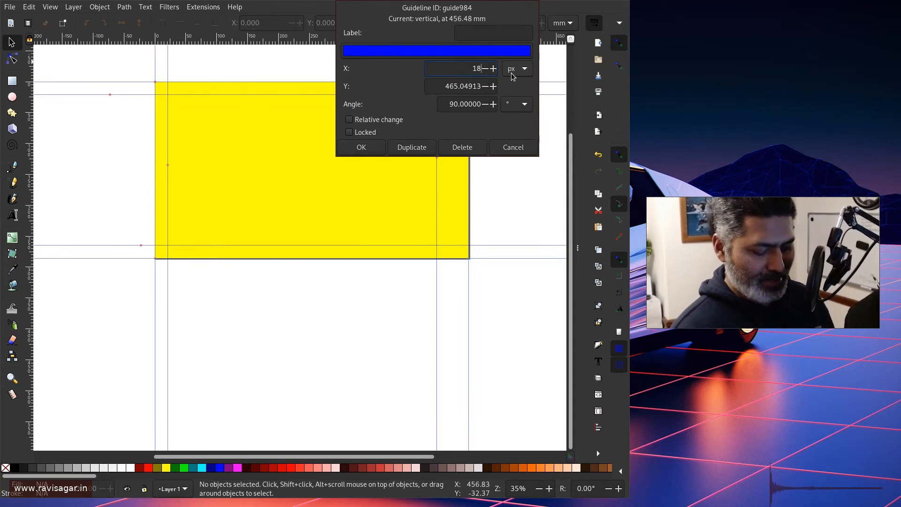
pyautogui.write('840')
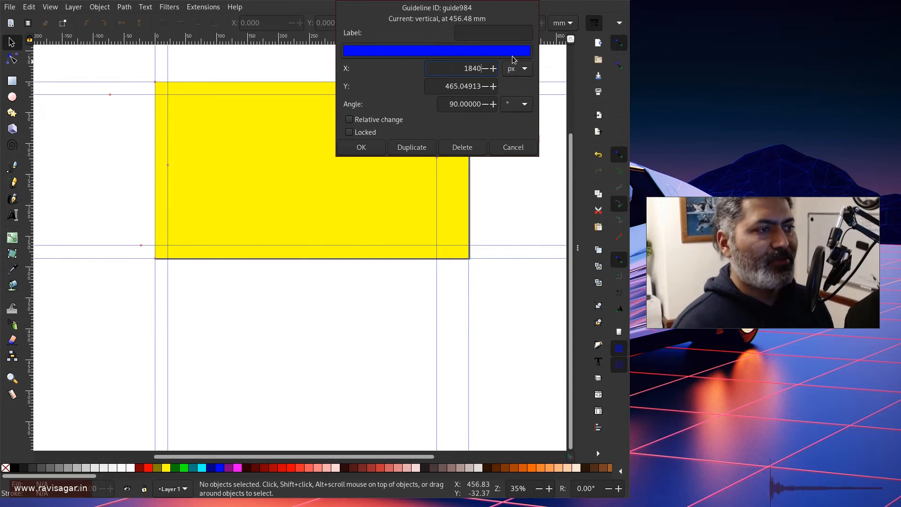
pyautogui.click(378, 150)
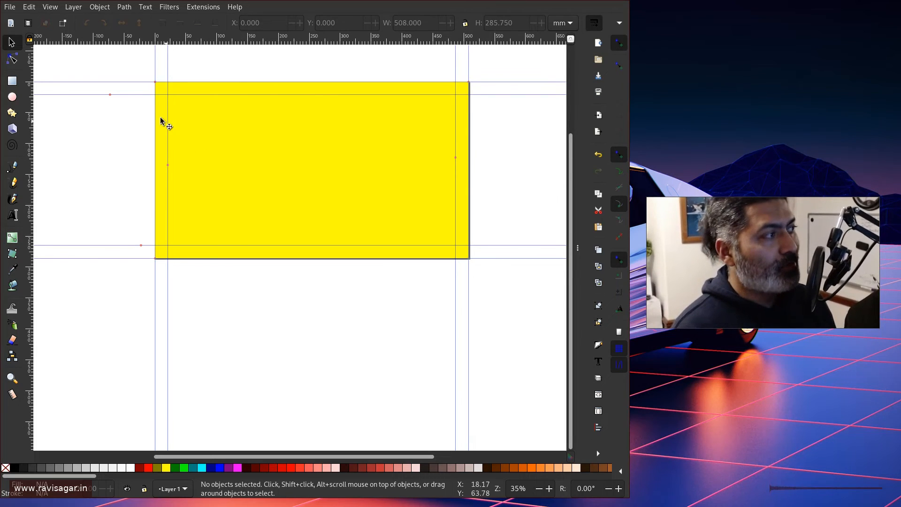
# Draw a dark red square, move it to the top-left guide corner, then open Document Properties.
pyautogui.click(12, 81)
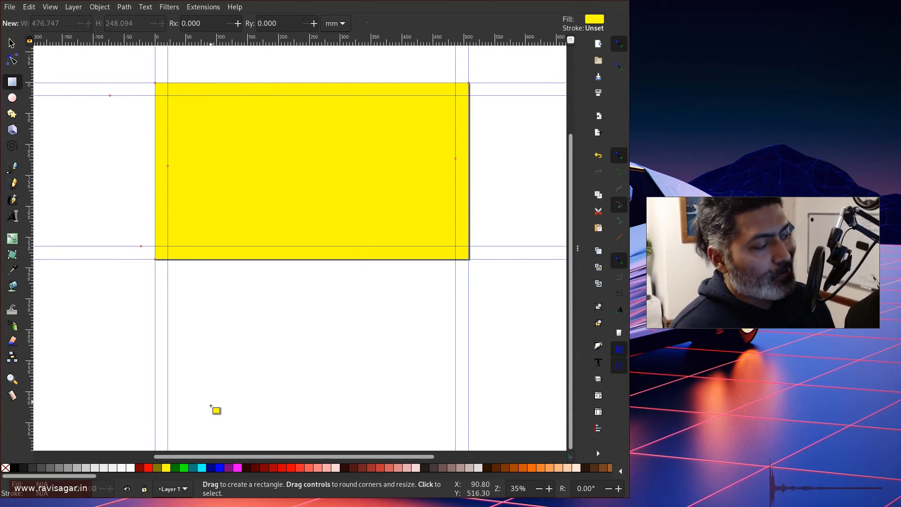
pyautogui.moveTo(202, 151); pyautogui.dragTo(254, 209)
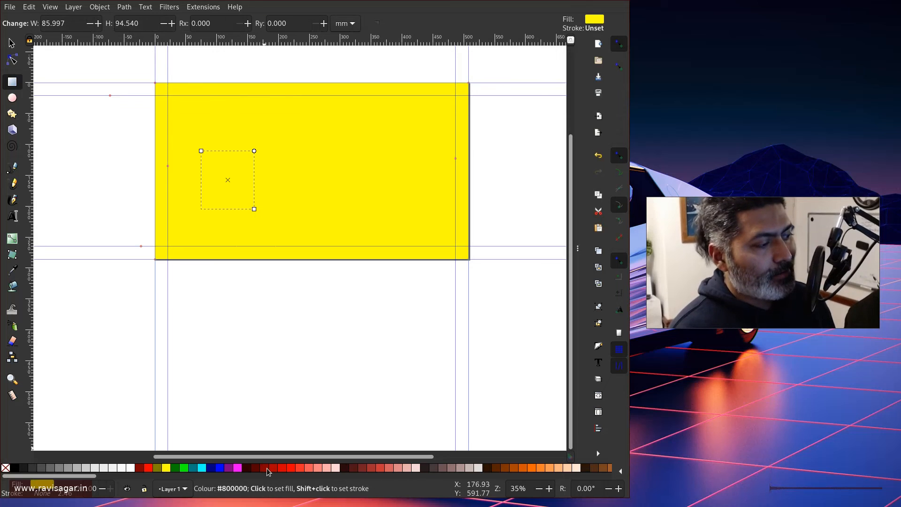
pyautogui.click(260, 467)
pyautogui.click(12, 42)
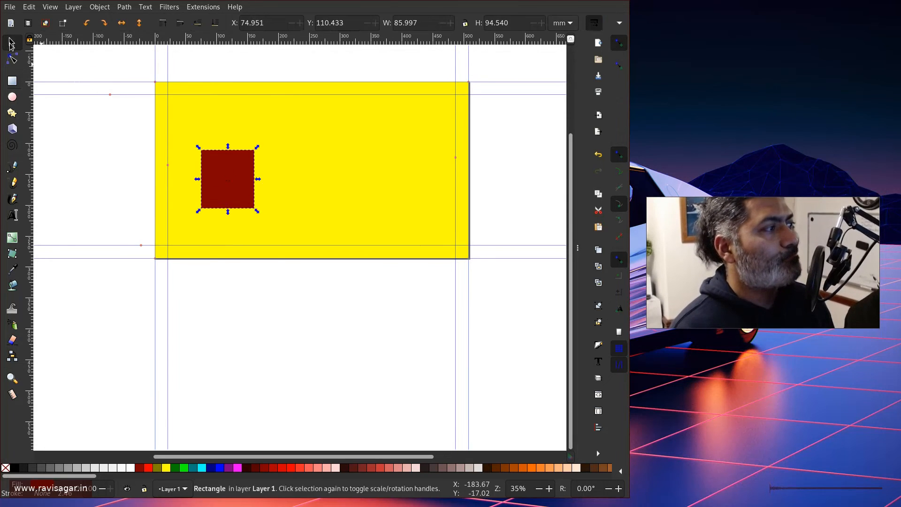
pyautogui.moveTo(222, 175); pyautogui.dragTo(190, 123)
pyautogui.click(350, 318)
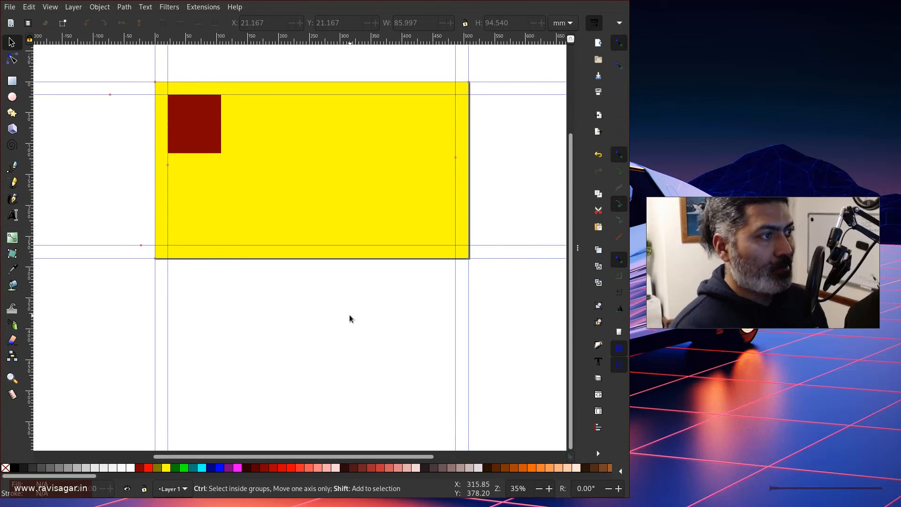
pyautogui.hotkey('ctrl', 'shift', 'd')
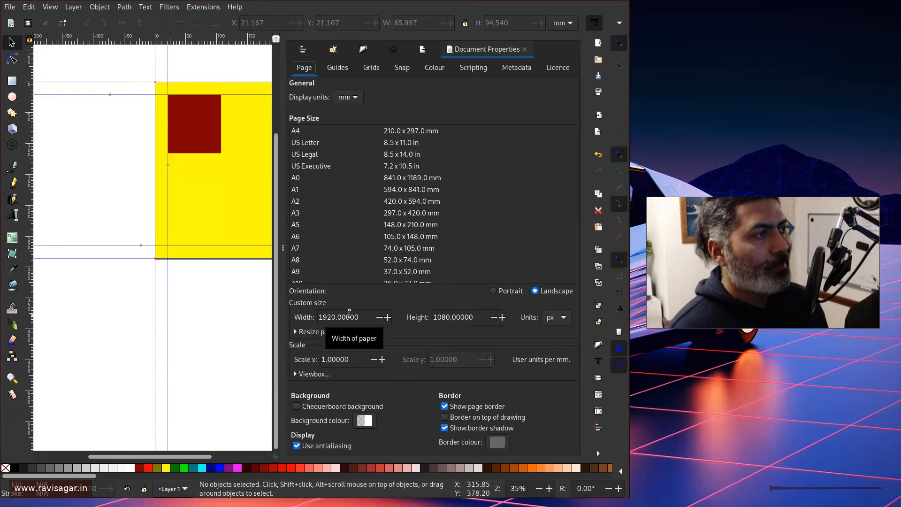
# Tick Lock all guides on the Guides tab and close the Document Properties panel.
pyautogui.click(342, 68)
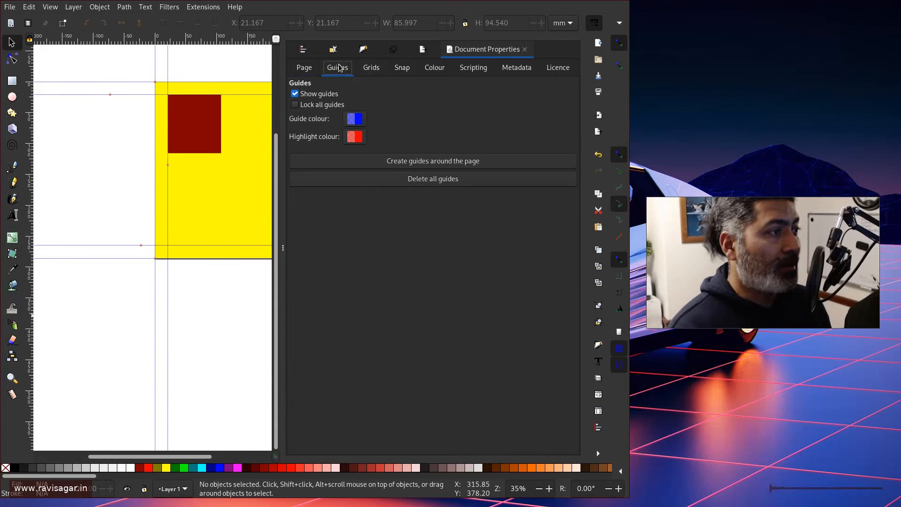
pyautogui.click(296, 107)
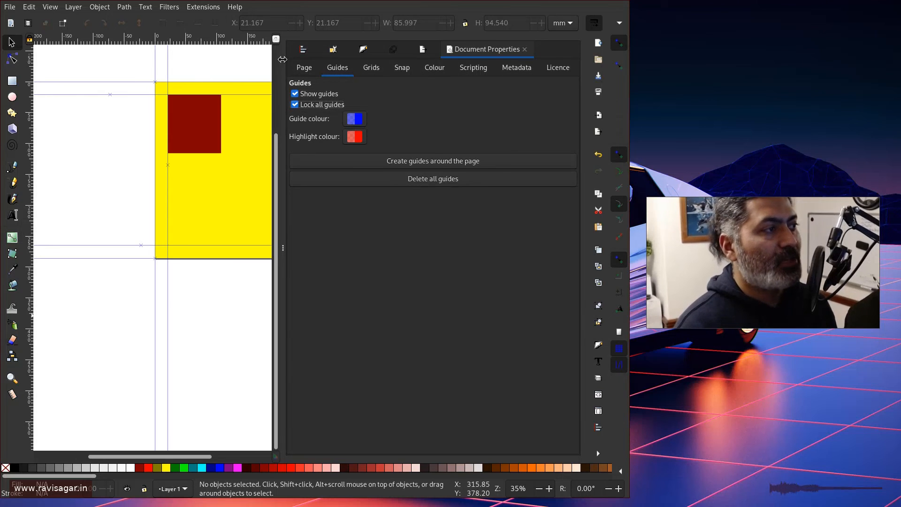
pyautogui.click(283, 213)
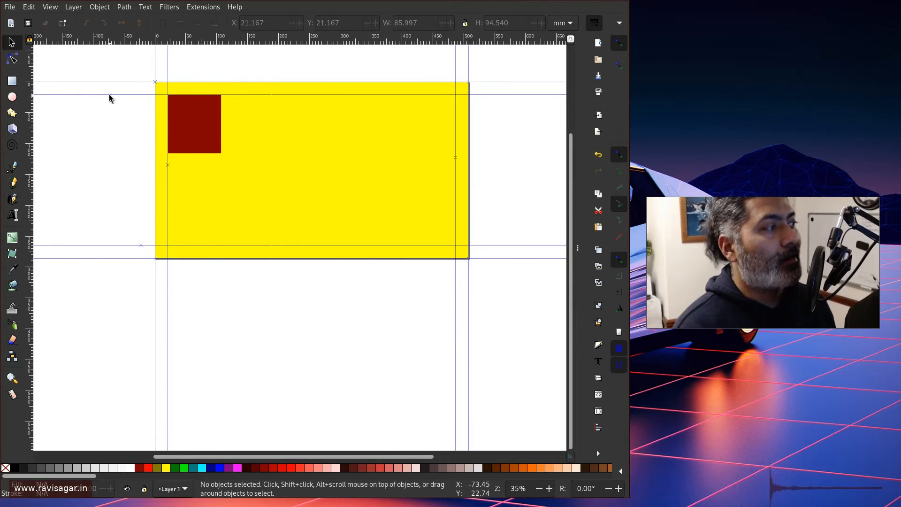
# Snap the square to the top-left guide corner and draw a smaller dark red circle.
pyautogui.moveTo(191, 139)
pyautogui.mouseDown()
pyautogui.moveTo(169, 120)
pyautogui.moveTo(194, 130)
pyautogui.mouseUp()
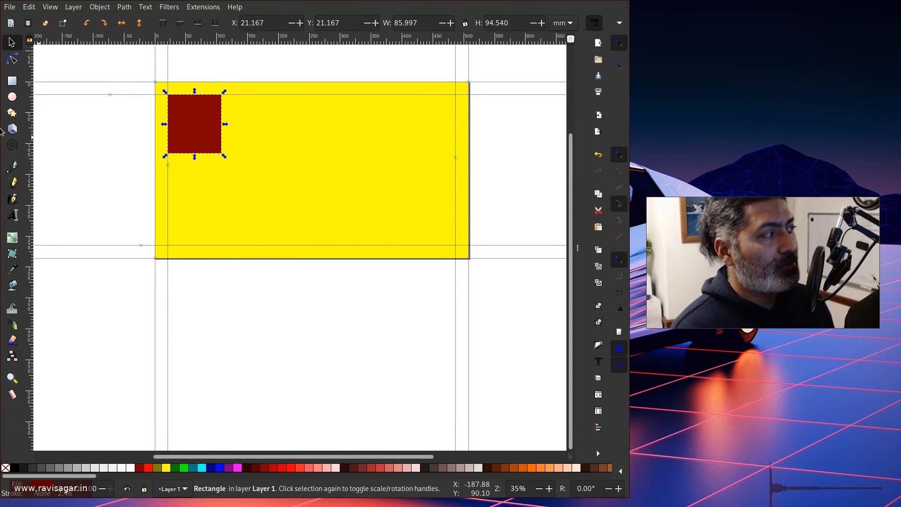
pyautogui.click(12, 98)
pyautogui.moveTo(293, 131)
pyautogui.mouseDown()
pyautogui.moveTo(334, 202)
pyautogui.moveTo(347, 174)
pyautogui.moveTo(333, 164)
pyautogui.moveTo(416, 181)
pyautogui.moveTo(451, 216)
pyautogui.moveTo(428, 191)
pyautogui.moveTo(221, 199)
pyautogui.moveTo(234, 198)
pyautogui.mouseUp()
pyautogui.click(12, 43)
pyautogui.click(327, 134)
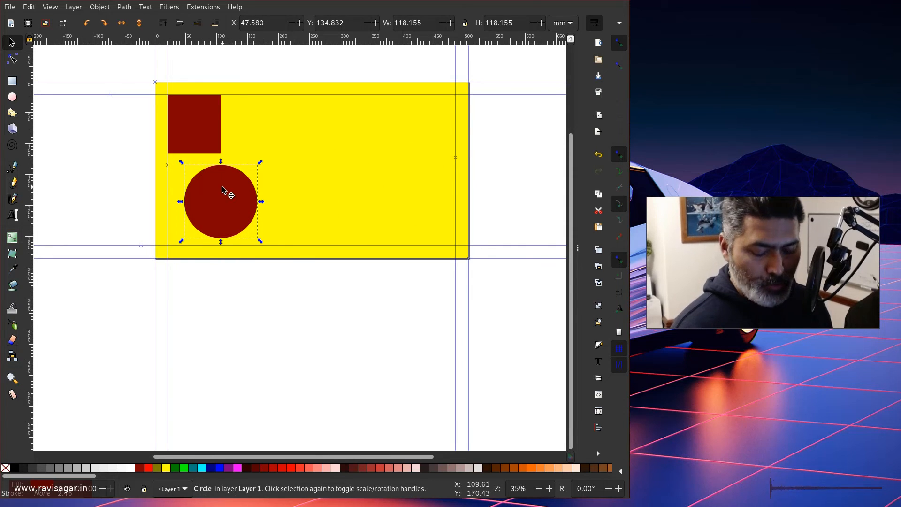
pyautogui.press('Delete')
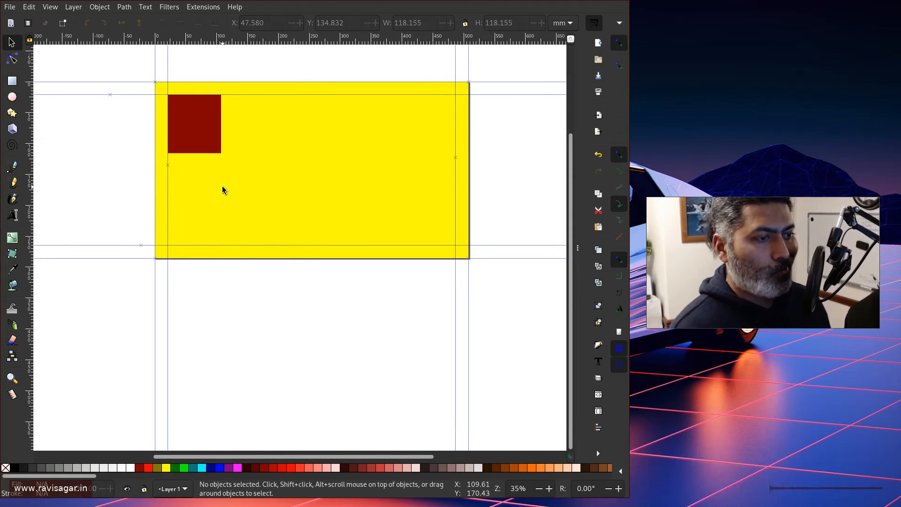
pyautogui.click(12, 96)
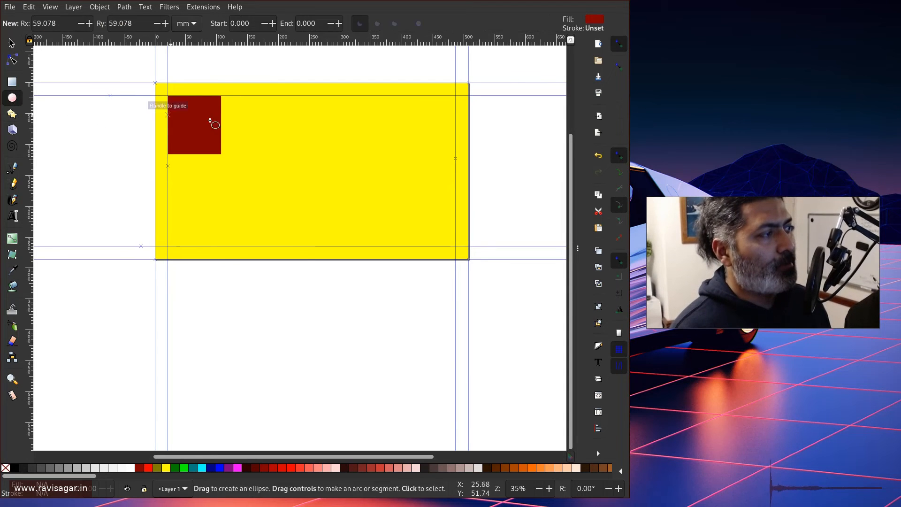
pyautogui.moveTo(278, 135)
pyautogui.mouseDown()
pyautogui.moveTo(323, 195)
pyautogui.moveTo(332, 181)
pyautogui.moveTo(315, 167)
pyautogui.mouseUp()
# Move the circle below the square, aligning its left edge with the left margin guide.
pyautogui.click(11, 43)
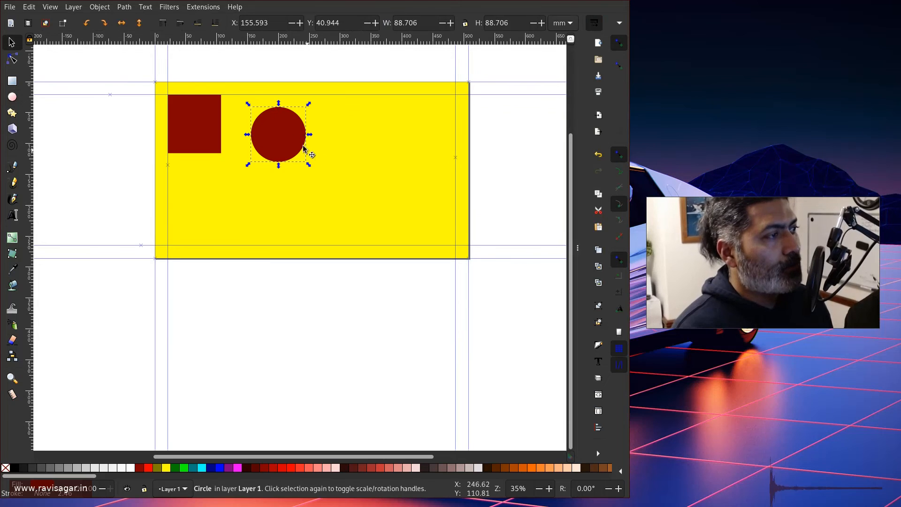
pyautogui.moveTo(282, 131); pyautogui.dragTo(209, 186)
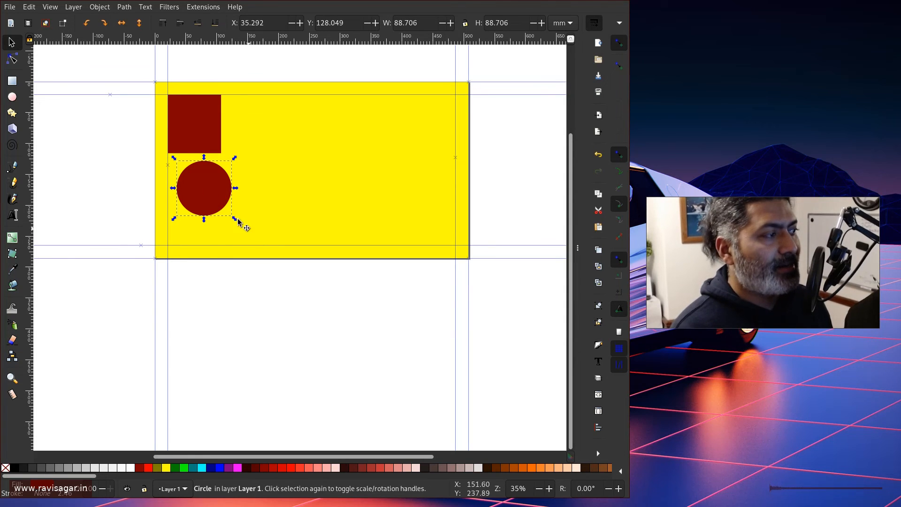
pyautogui.moveTo(203, 190)
pyautogui.mouseDown()
pyautogui.moveTo(192, 189)
pyautogui.moveTo(209, 191)
pyautogui.mouseUp()
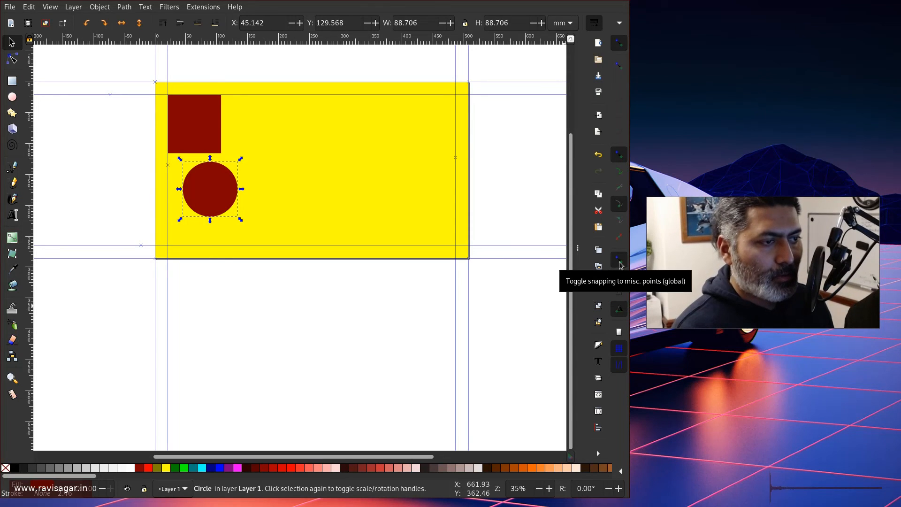
pyautogui.scroll(2, 186, 189)
pyautogui.moveTo(202, 173); pyautogui.dragTo(185, 166)
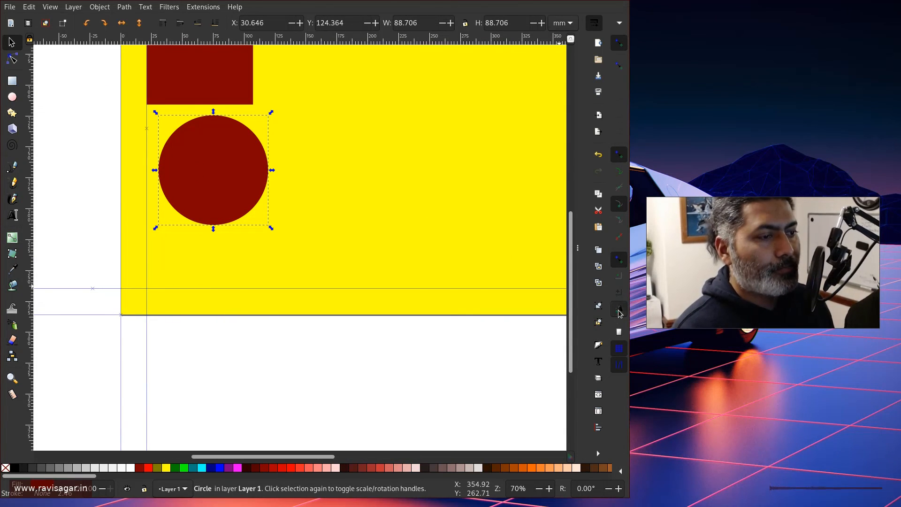
pyautogui.click(13, 215)
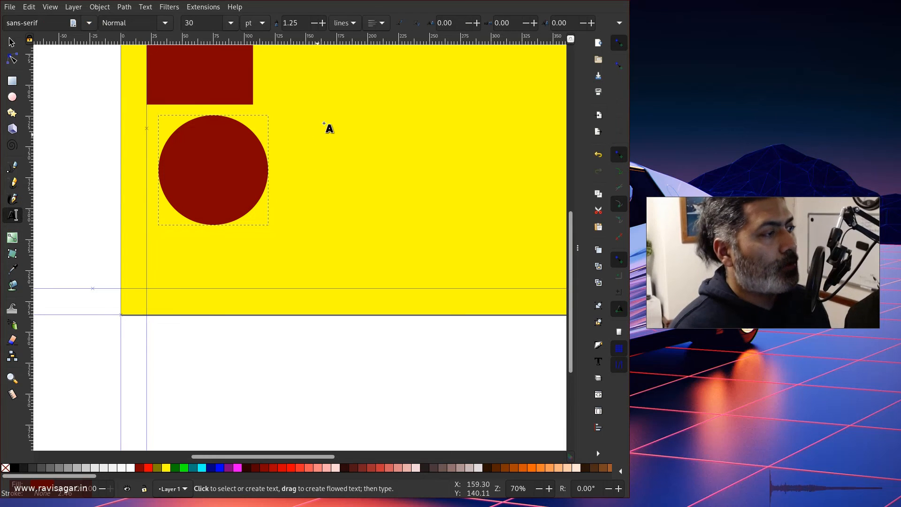
pyautogui.moveTo(328, 108); pyautogui.dragTo(432, 146)
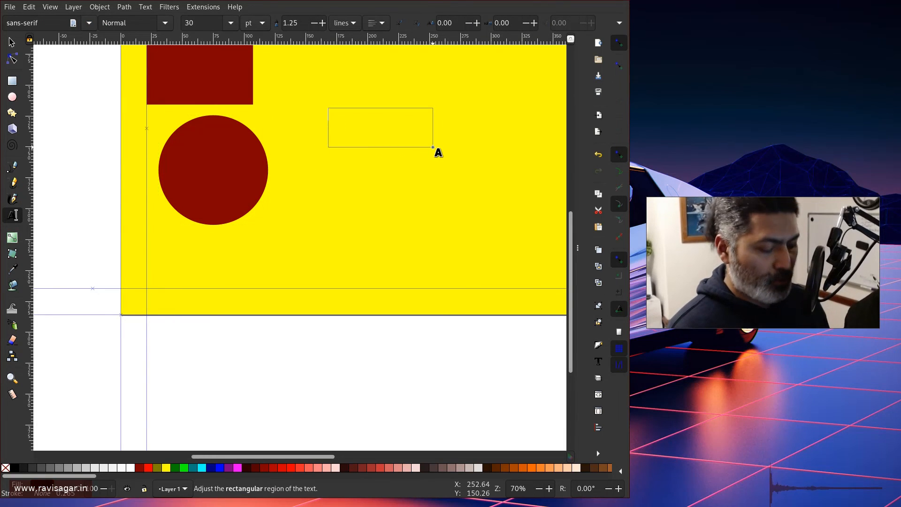
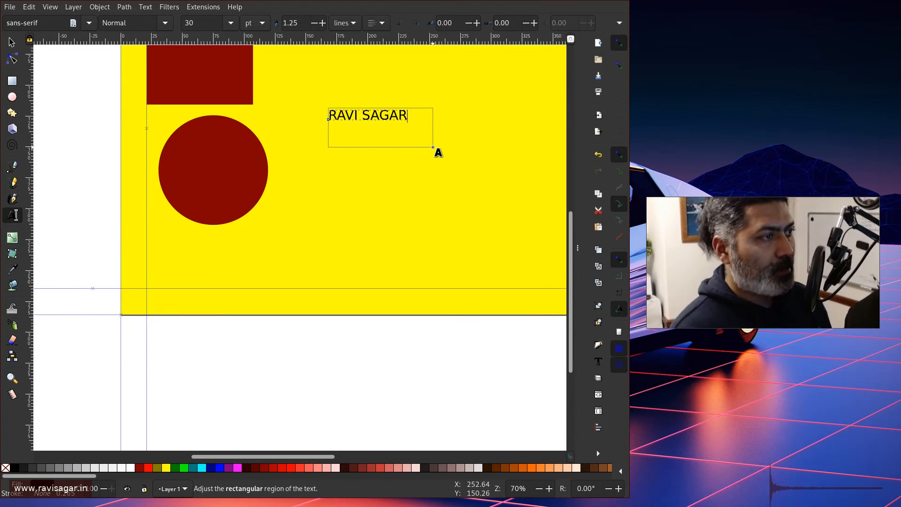
pyautogui.hotkey('ctrl', 'a')
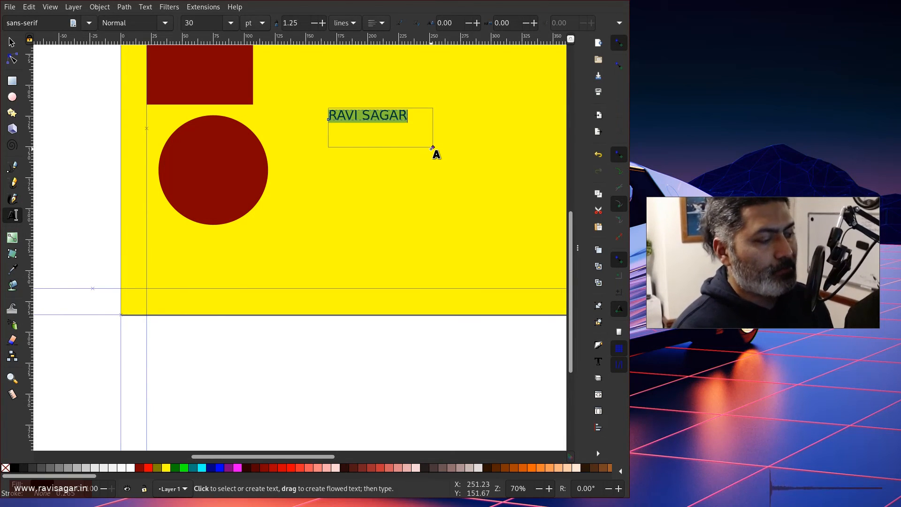
pyautogui.hotkey('ctrl', 'b')
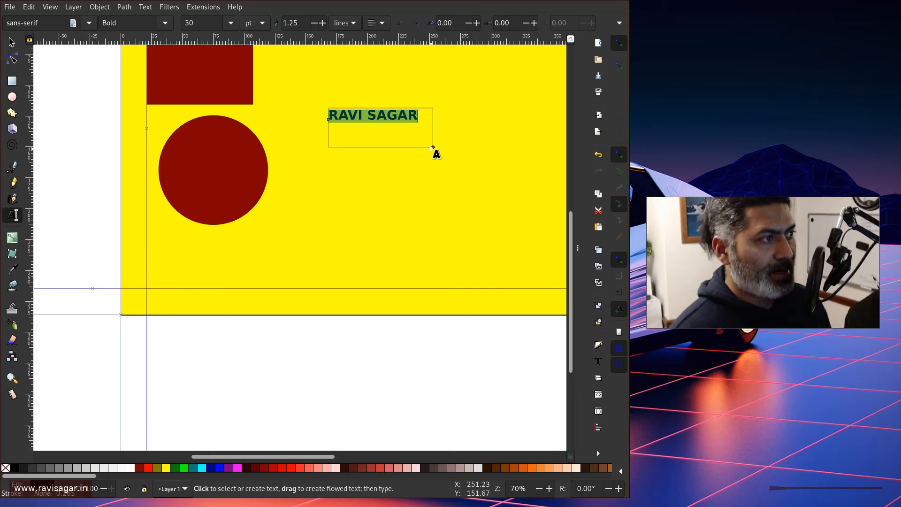
# Move the text below the circle, snapping it to the left and bottom margin guides.
pyautogui.click(12, 43)
pyautogui.moveTo(354, 116); pyautogui.dragTo(174, 262)
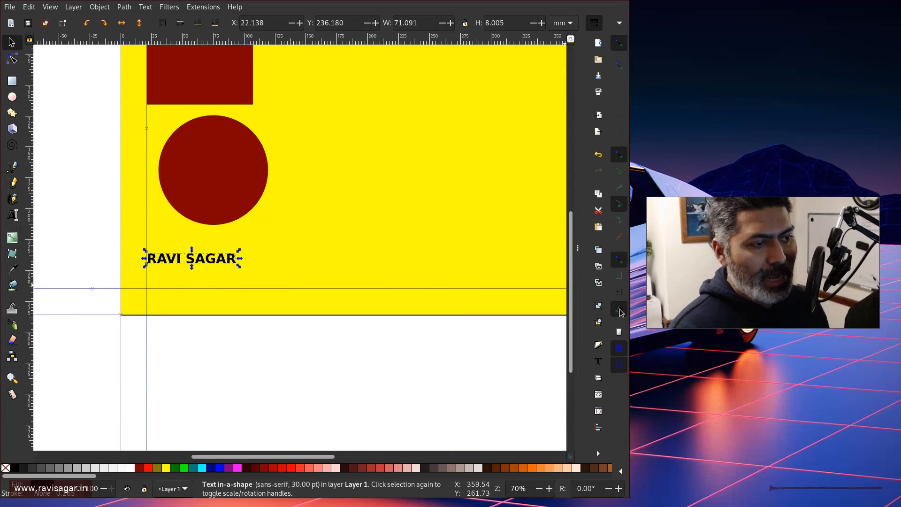
pyautogui.click(206, 177)
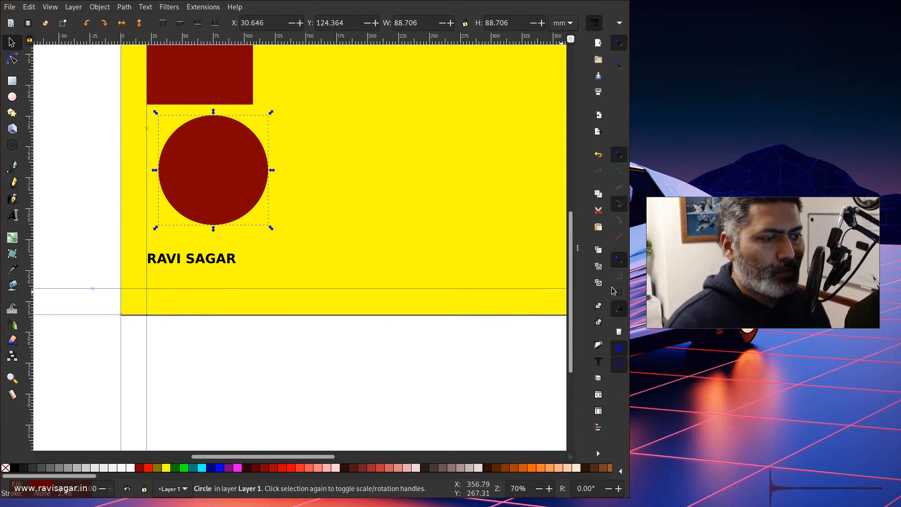
pyautogui.click(170, 265)
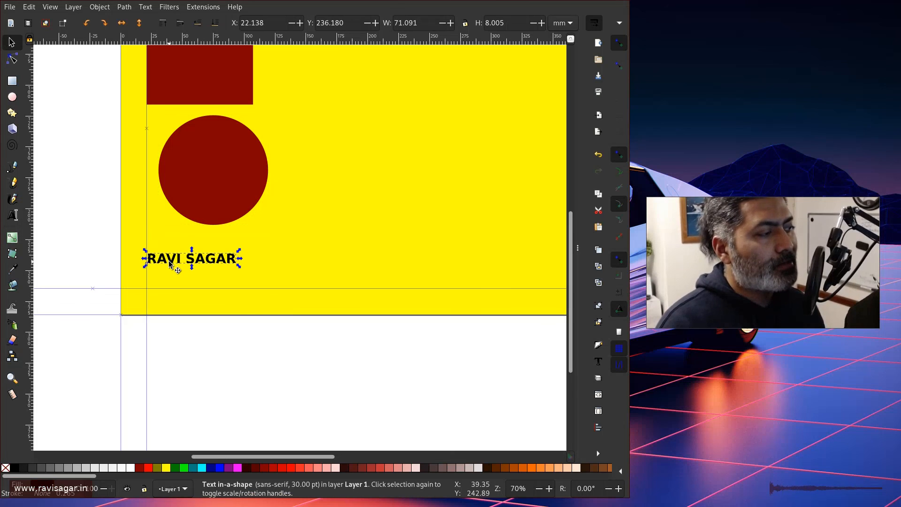
pyautogui.moveTo(171, 264); pyautogui.dragTo(173, 262)
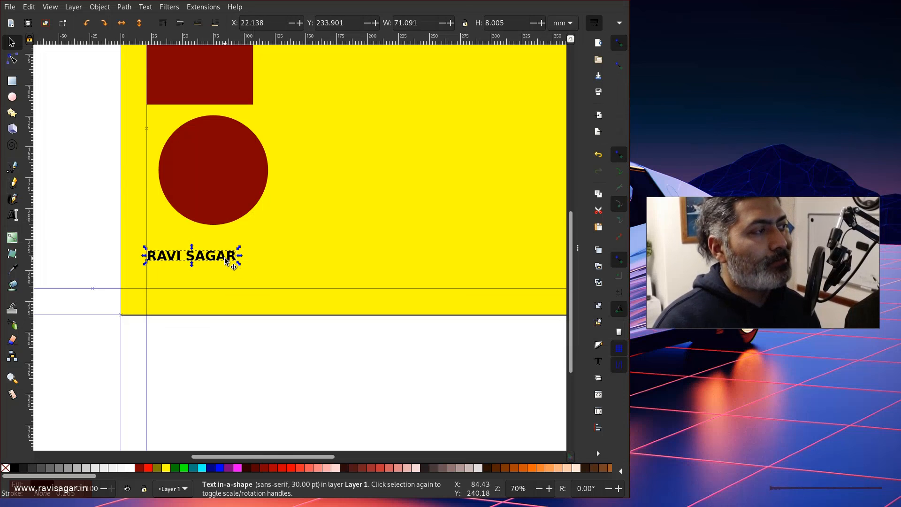
pyautogui.scroll(-2, 277, 190)
pyautogui.scroll(-2, 277, 190)
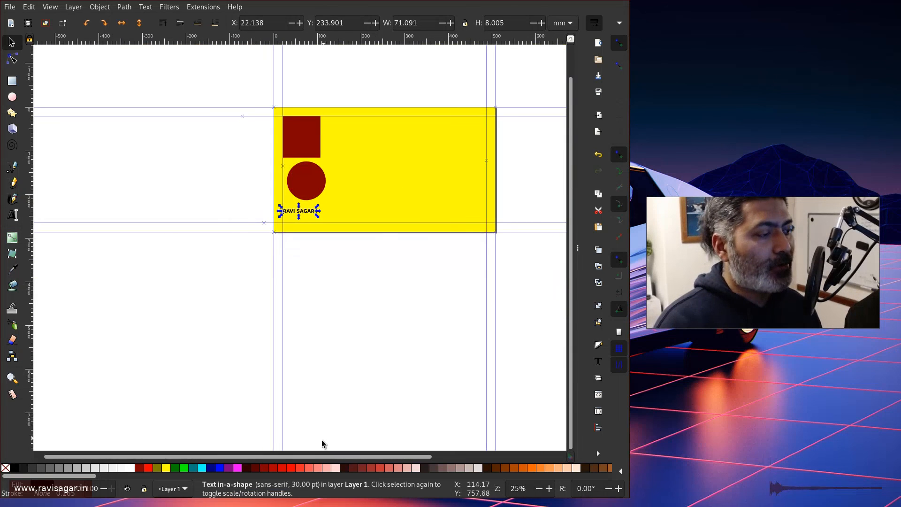
pyautogui.moveTo(313, 457); pyautogui.dragTo(410, 459)
pyautogui.scroll(-2, 379, 253)
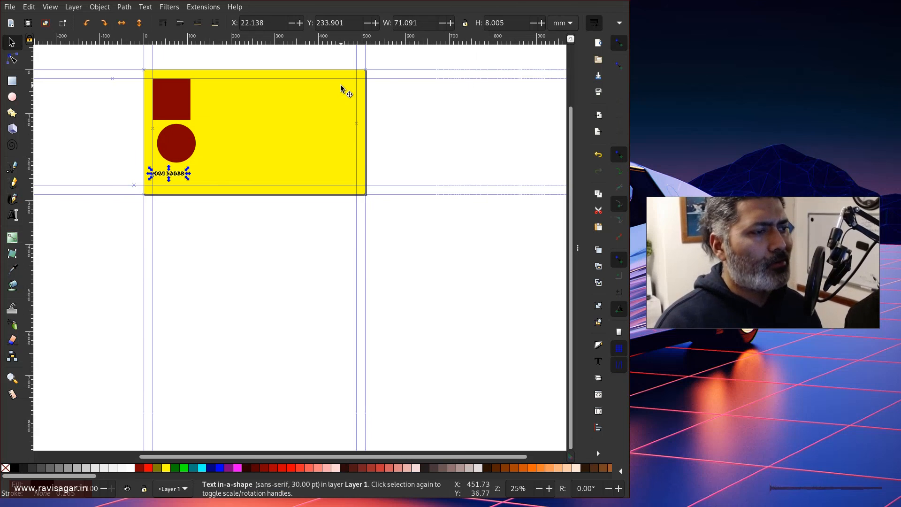